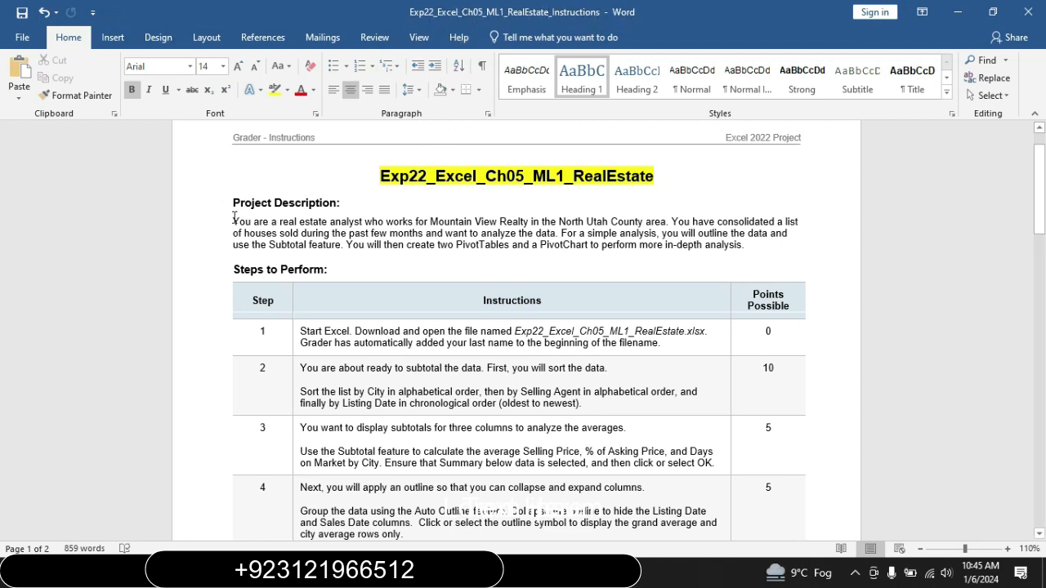
Step: Highlight the Project Description paragraph and the step 1 instructions in yellow
drag(231, 219, 736, 247)
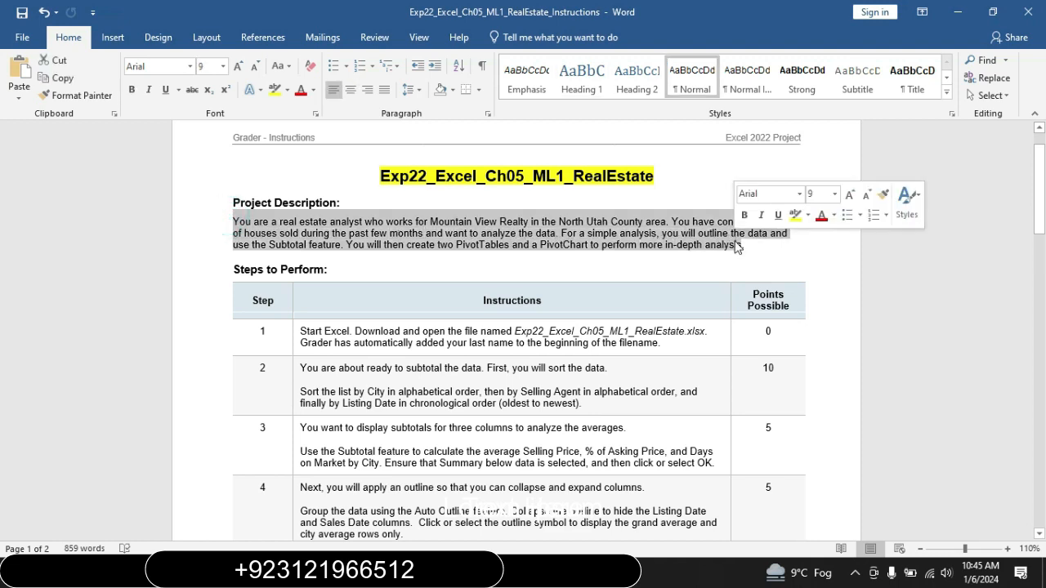
click(795, 215)
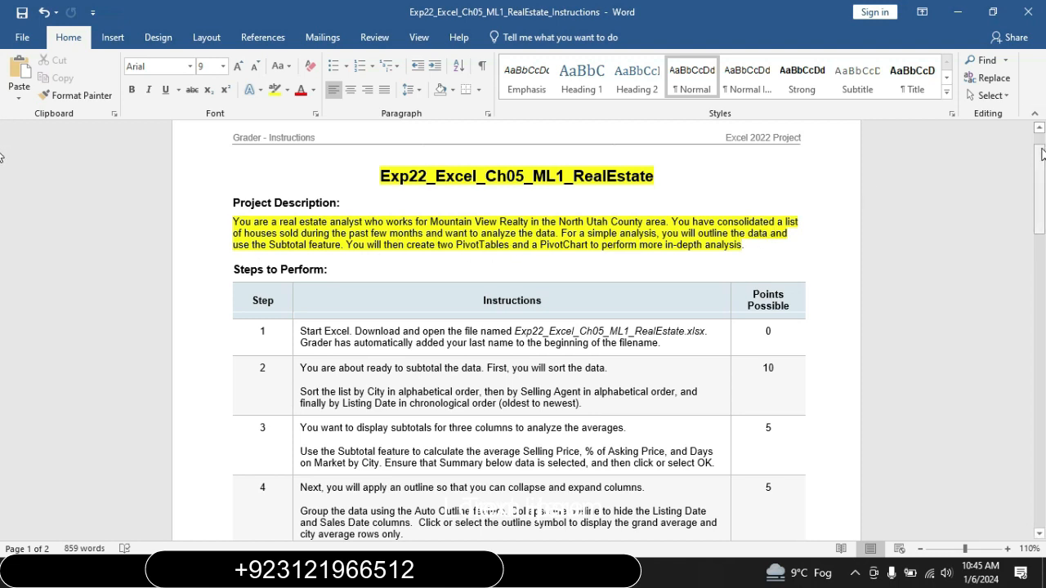
drag(1041, 157, 1041, 178)
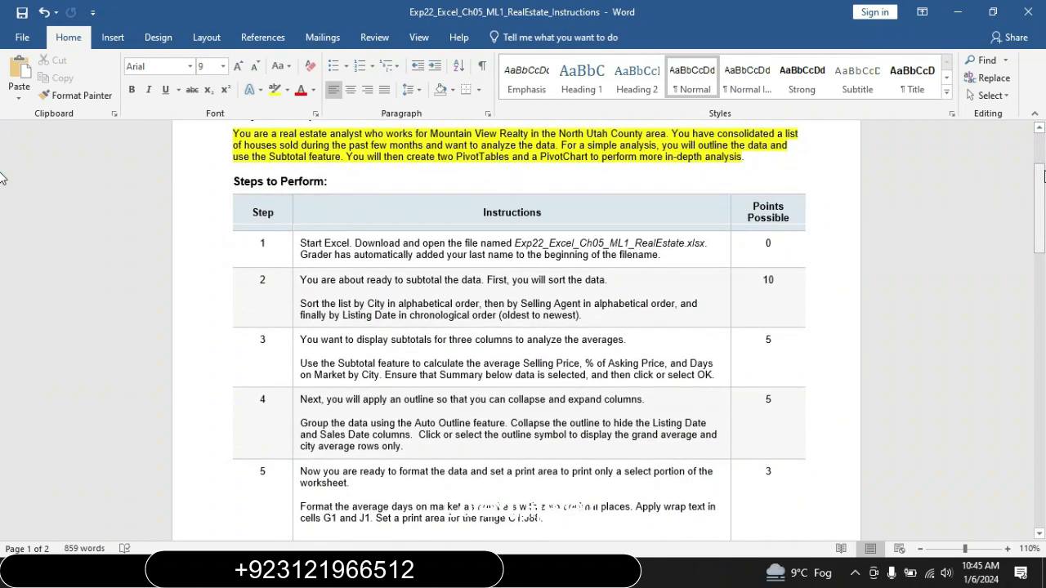
click(296, 247)
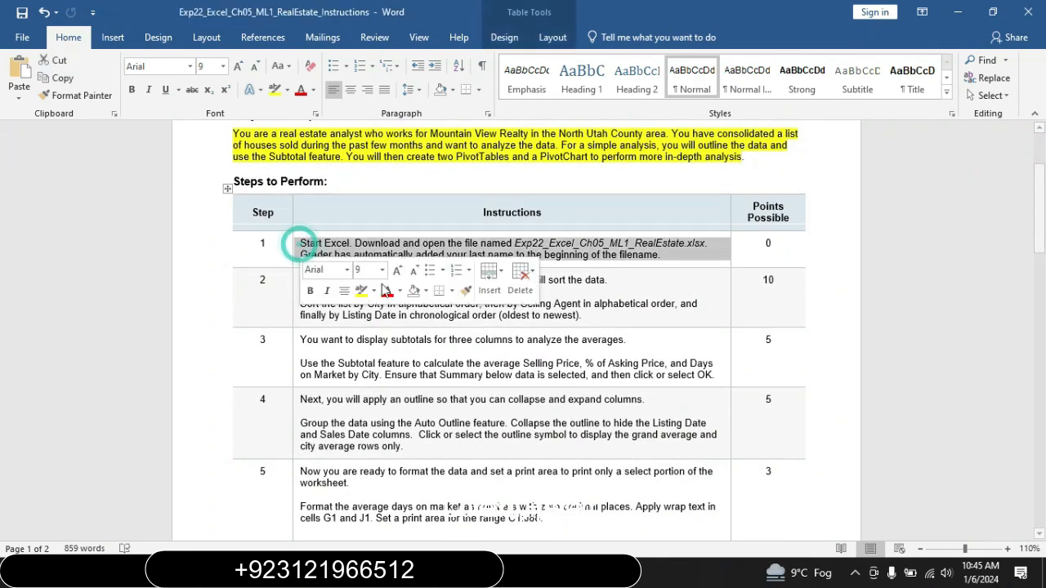
click(360, 291)
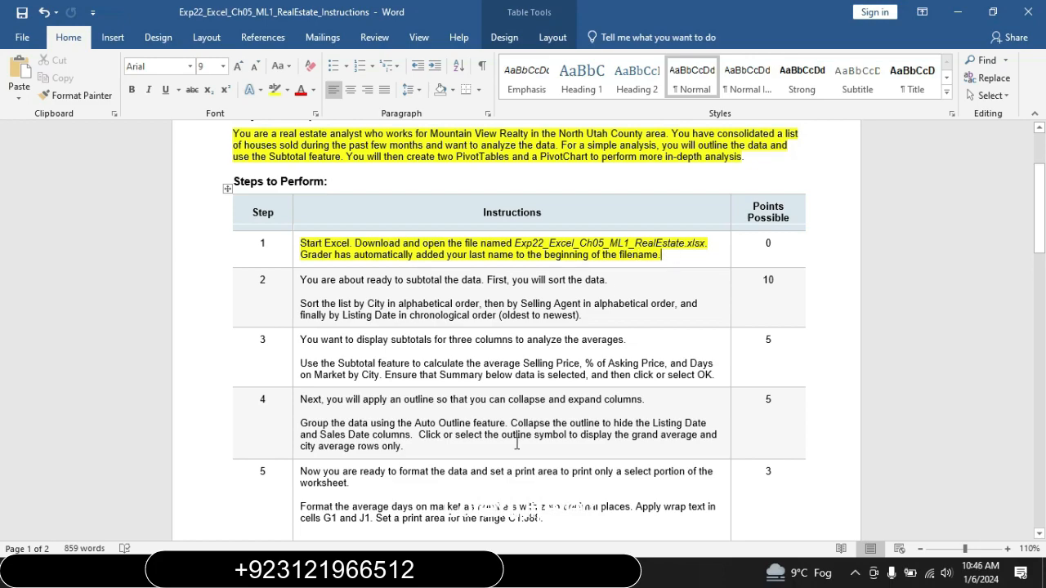
Step: Switch to Excel and look over the sales list on the Sales Subtotals sheet
click(418, 572)
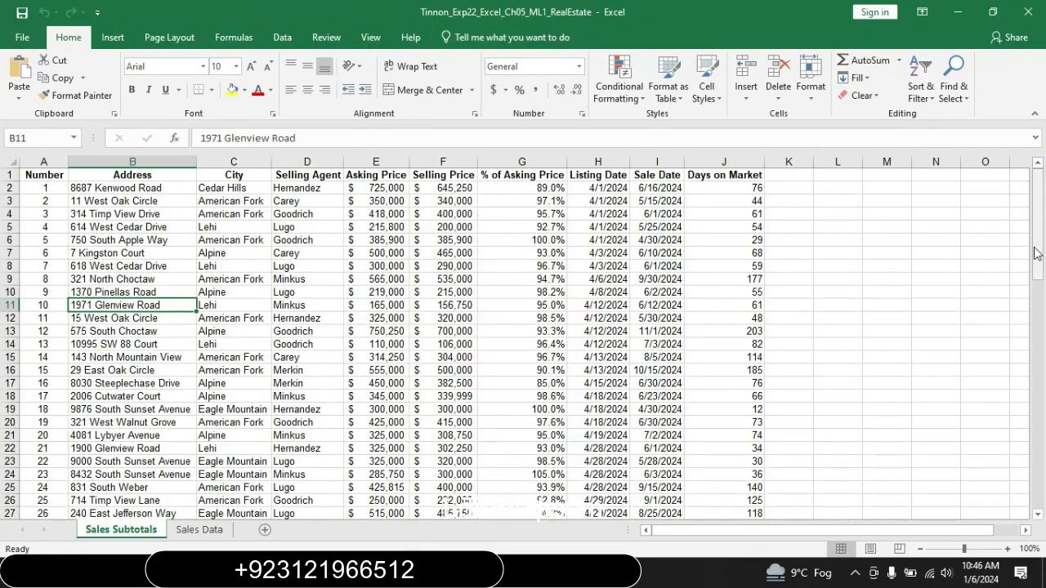
drag(1039, 254, 1038, 185)
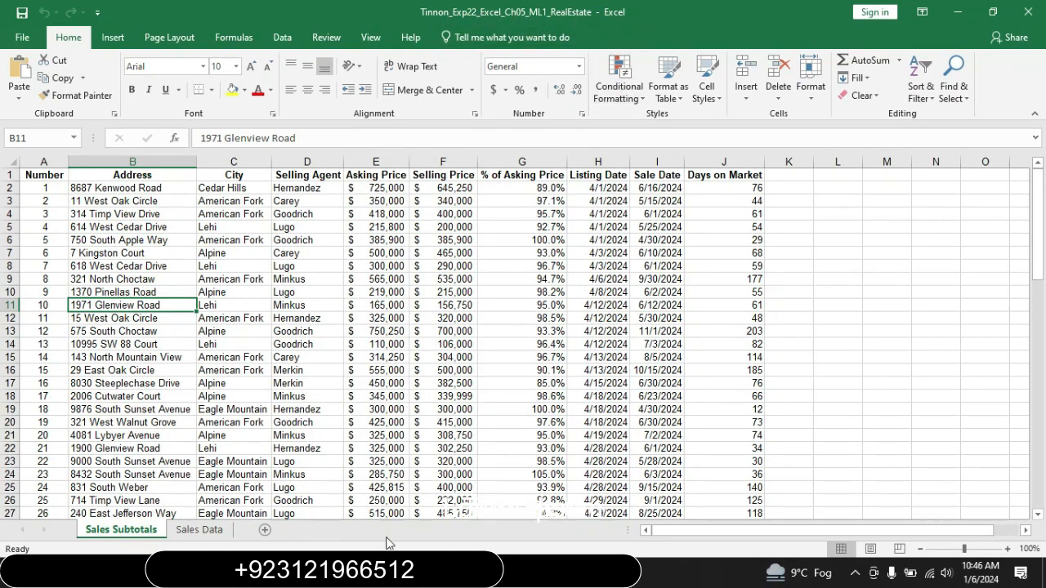
click(383, 572)
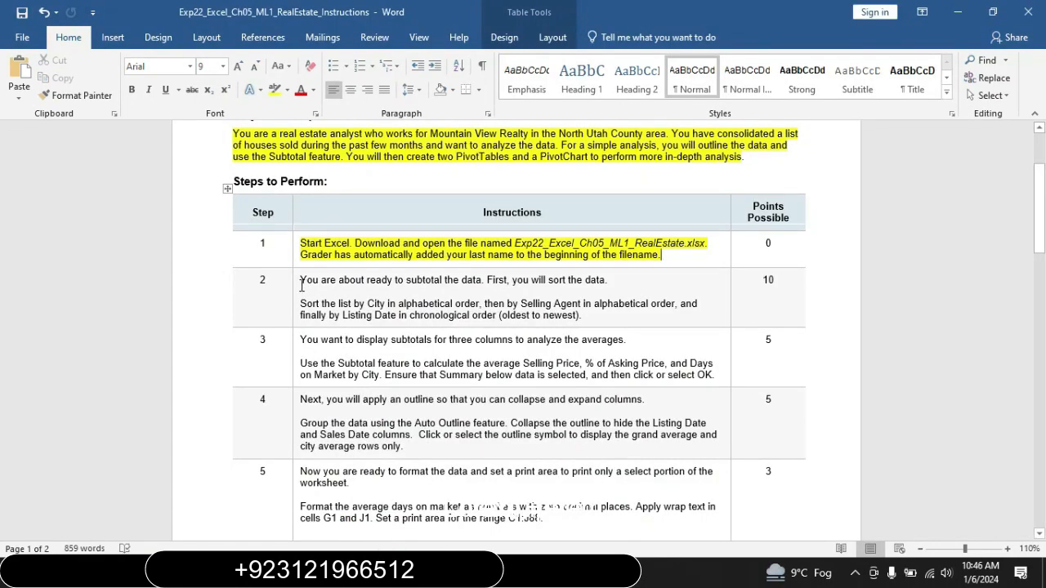
Step: In the Word instructions, highlight the step 2 text in yellow and select its paragraph about sorting the list
click(295, 287)
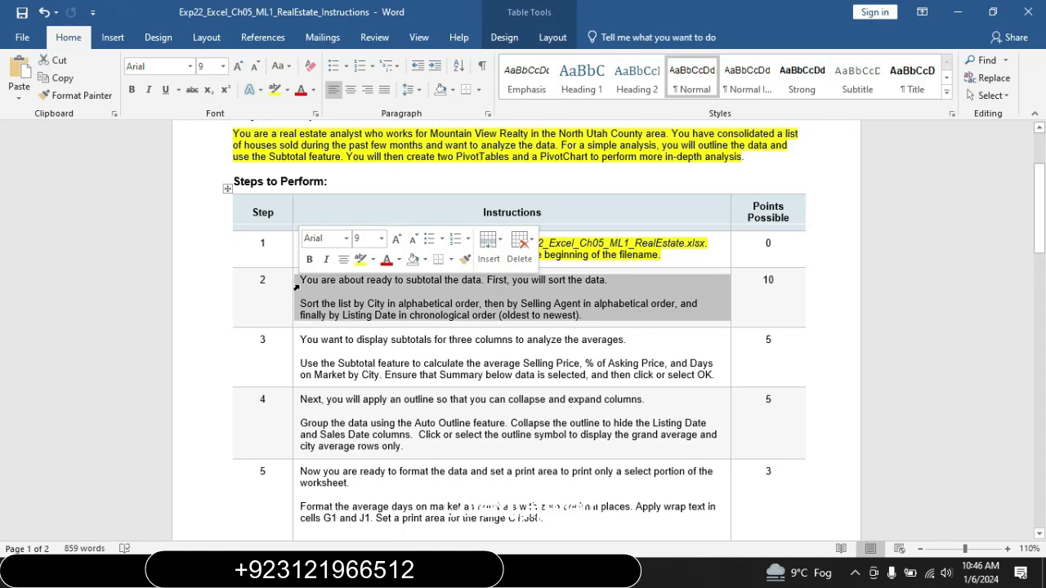
click(362, 261)
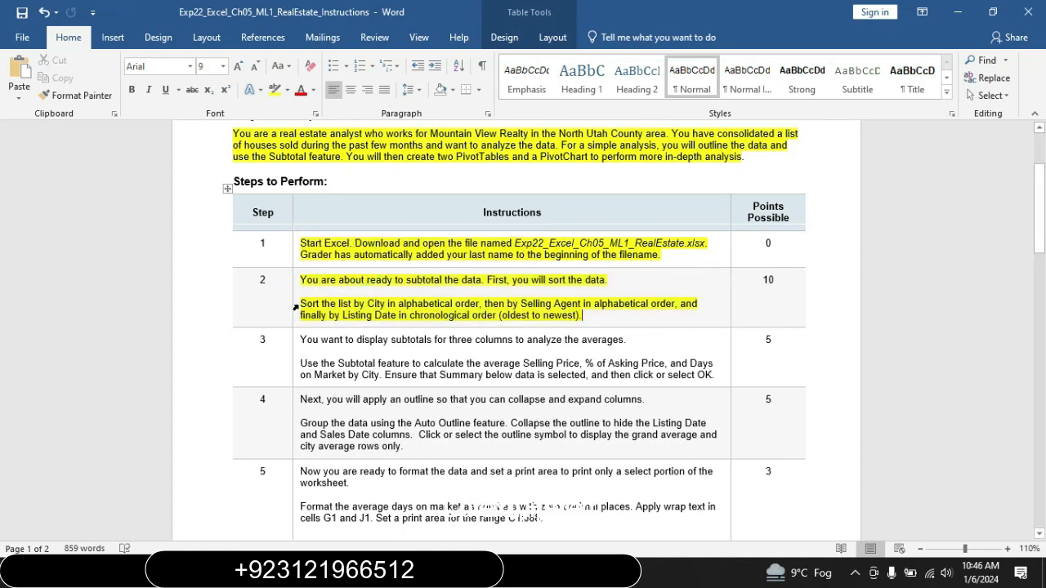
drag(301, 307, 426, 307)
triple_click(504, 300)
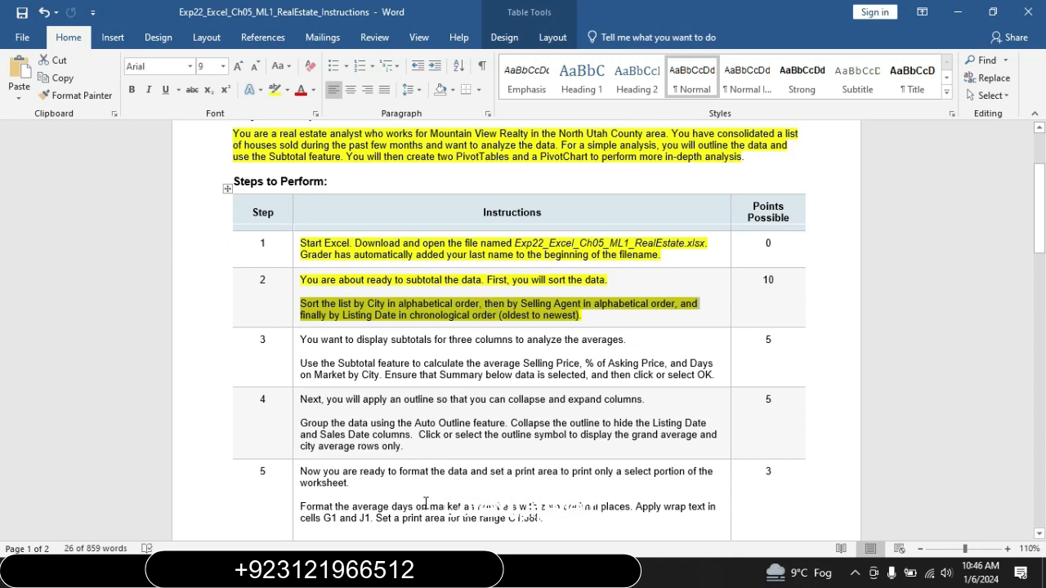
Step: Switch to Excel and start a custom sort of the sales list with City, A to Z, as the first level
mouse_move(427, 572)
key(alt+Tab)
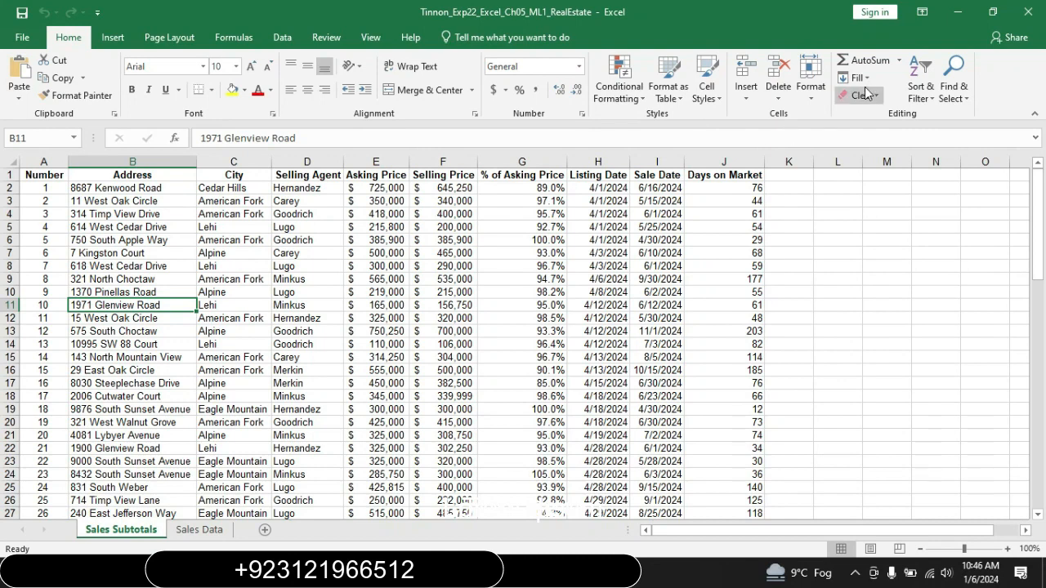
click(919, 95)
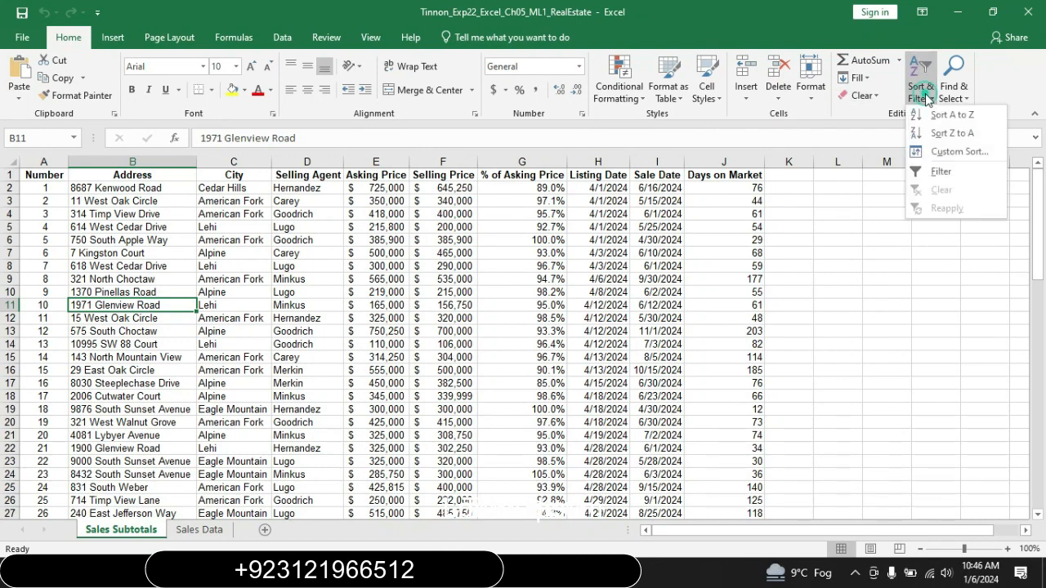
click(952, 152)
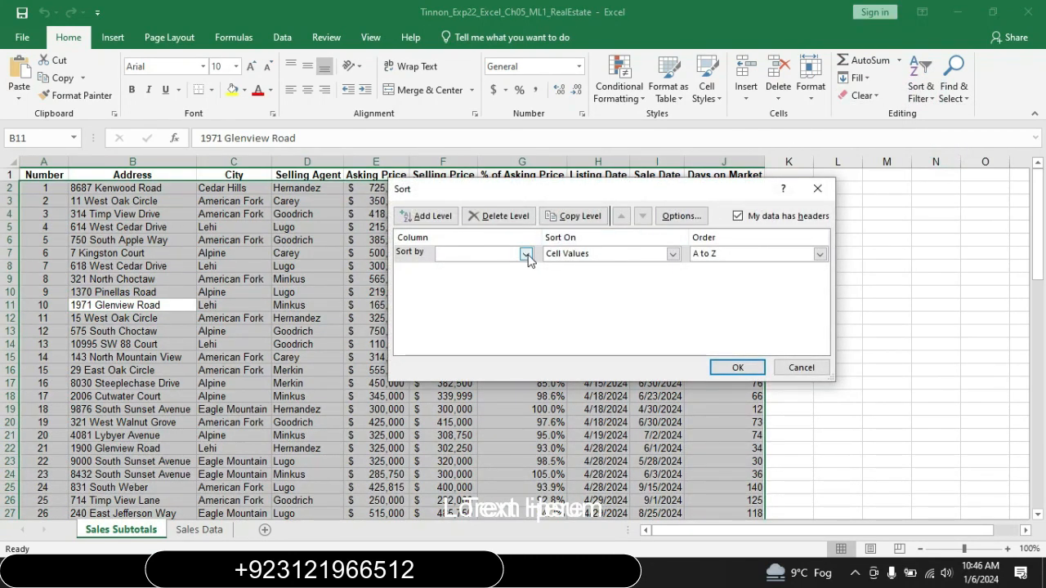
click(527, 255)
click(463, 288)
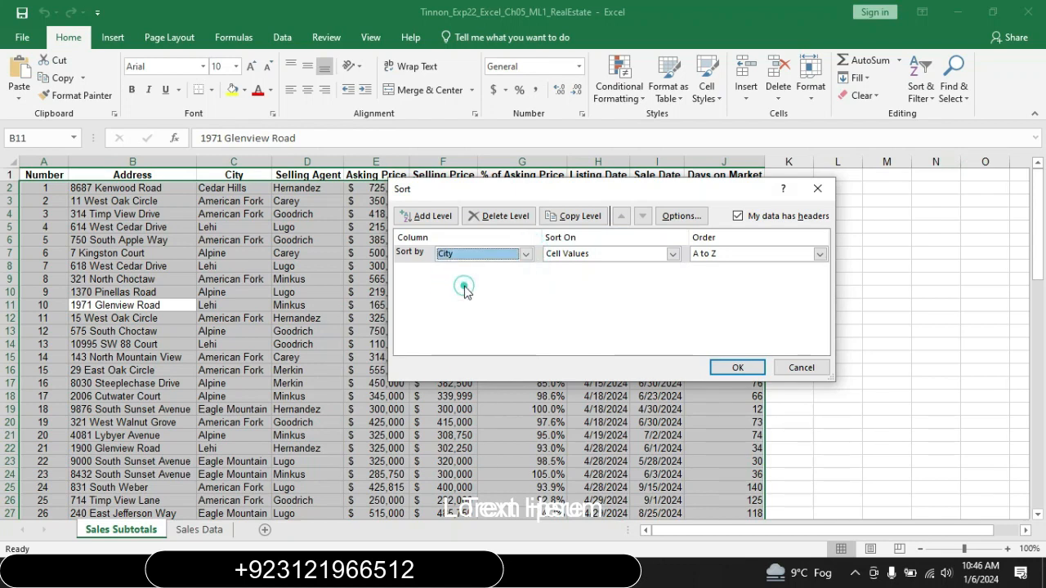
Step: Add a second sort level by Selling Agent, A to Z, checking the sort order against the Word instructions
click(426, 216)
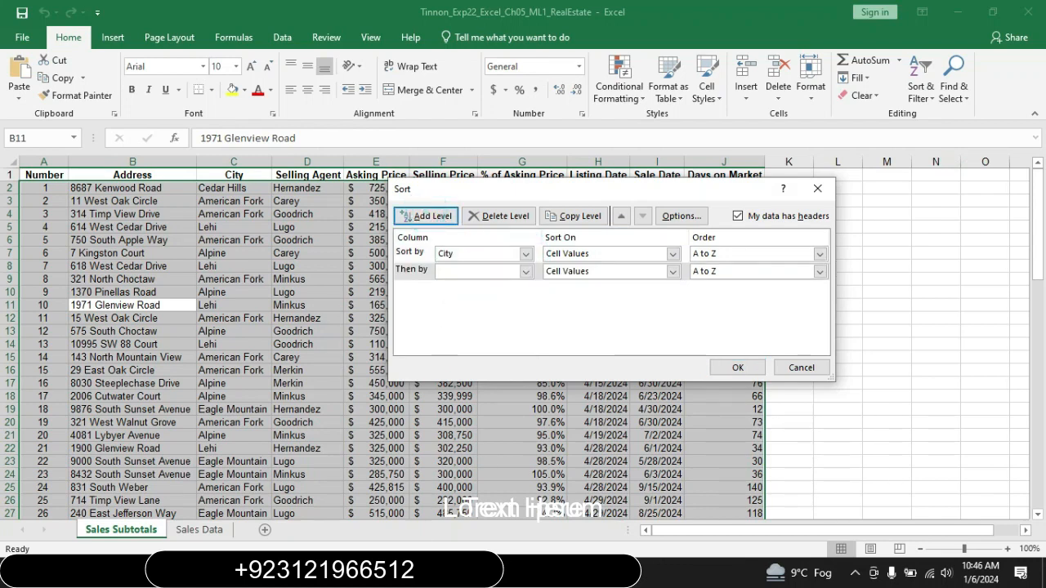
key(alt+Tab)
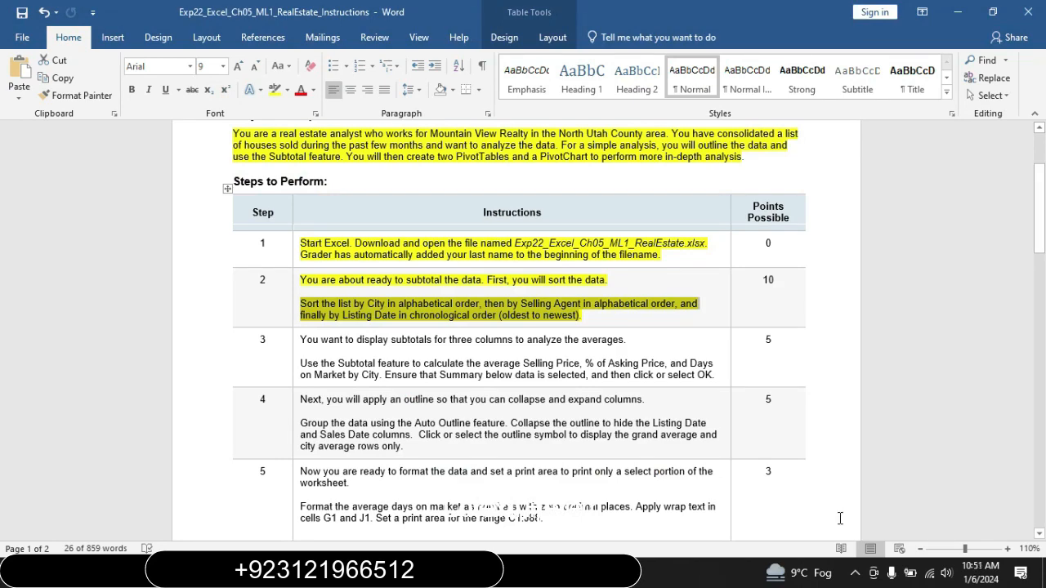
key(alt+Tab)
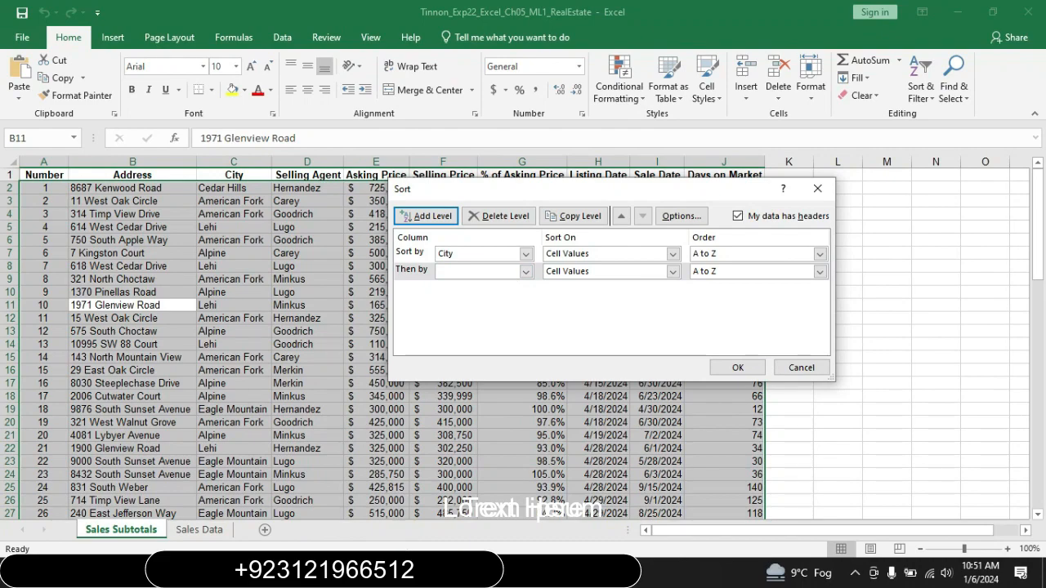
key(alt+Tab)
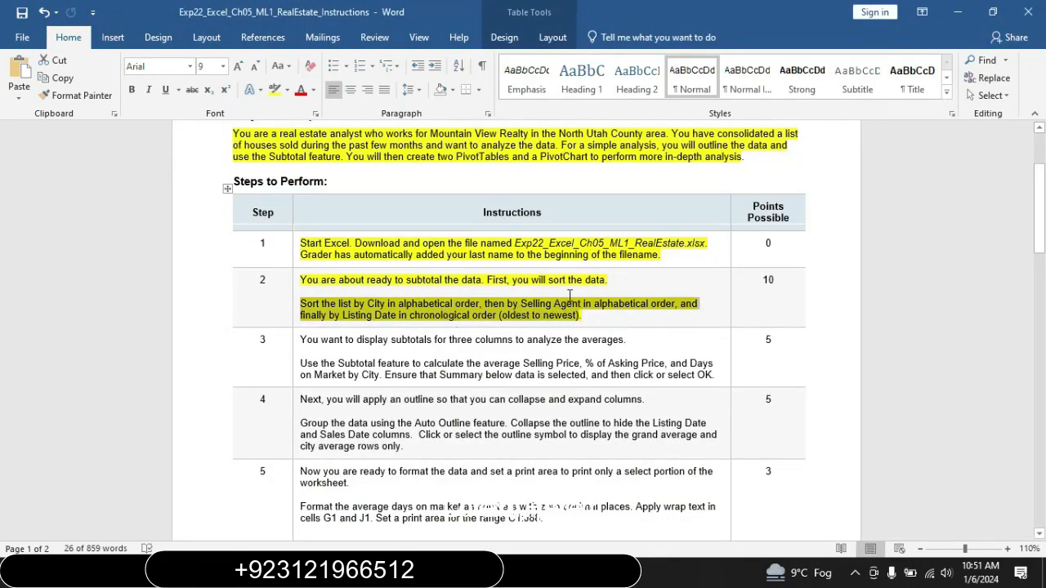
key(alt+Tab)
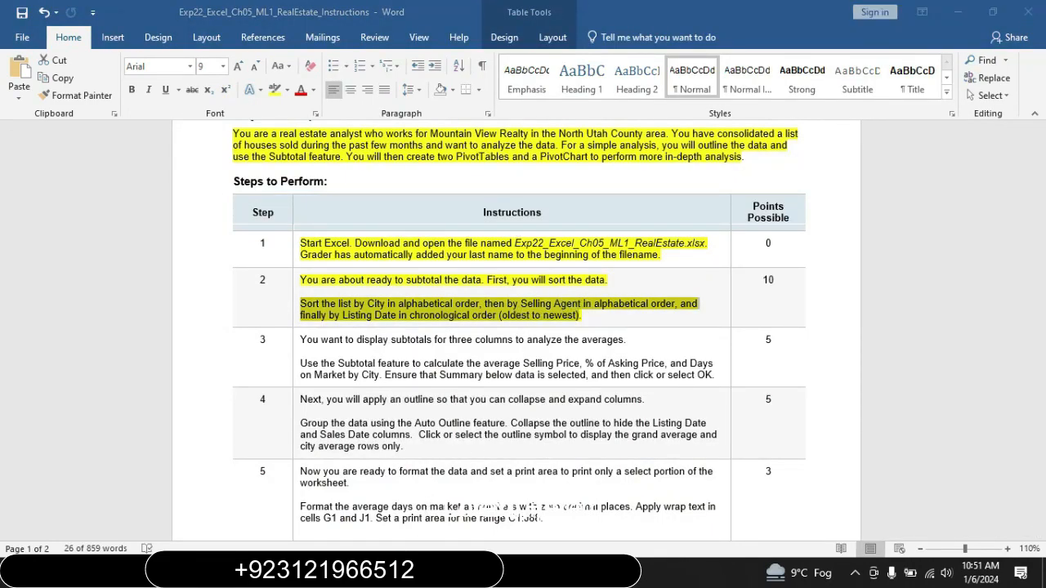
click(527, 273)
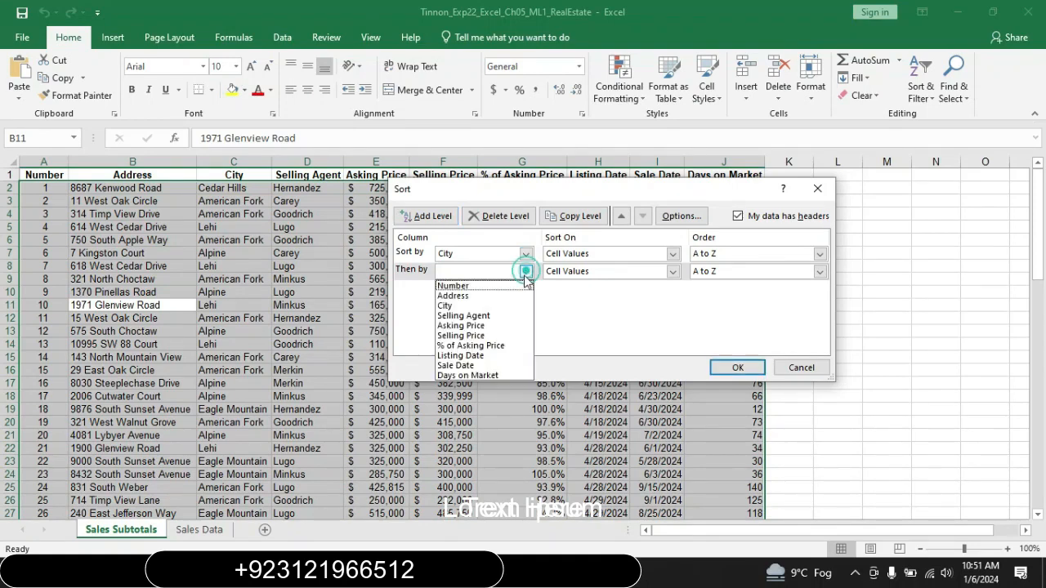
click(494, 316)
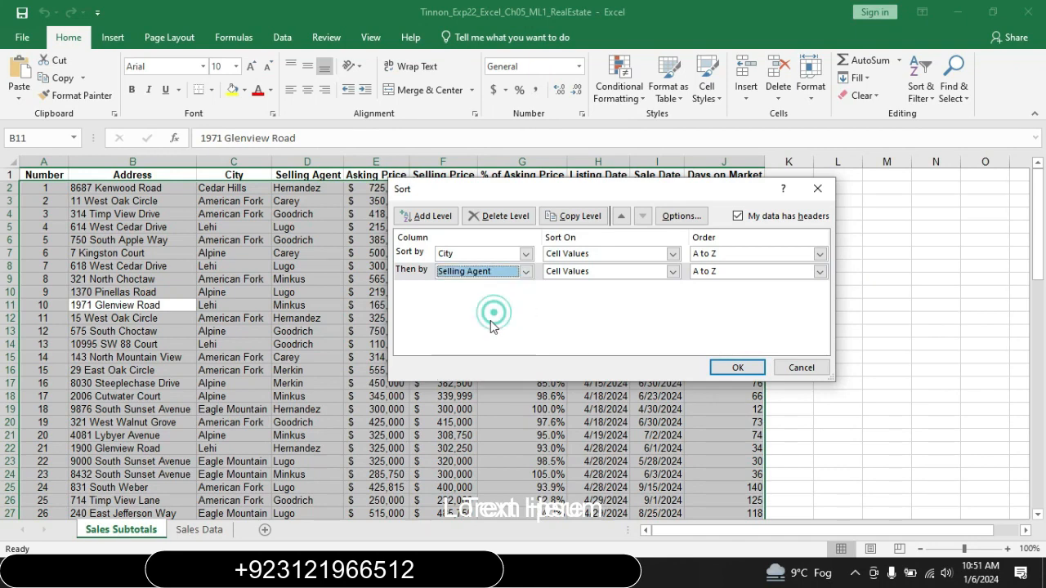
Step: Add a third sort level by Listing Date, Oldest to Newest, and apply the sort
click(380, 572)
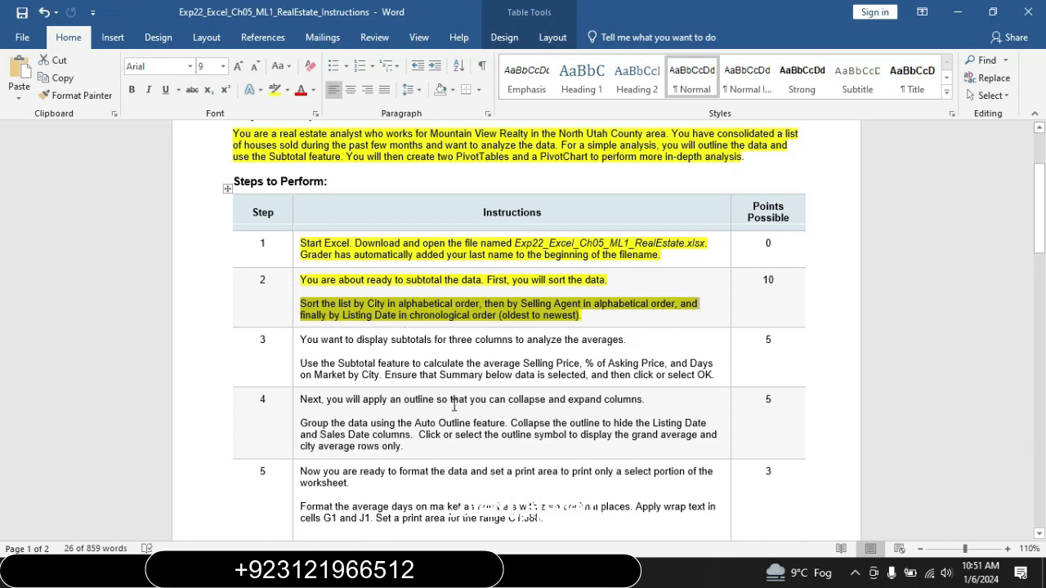
key(alt+Tab)
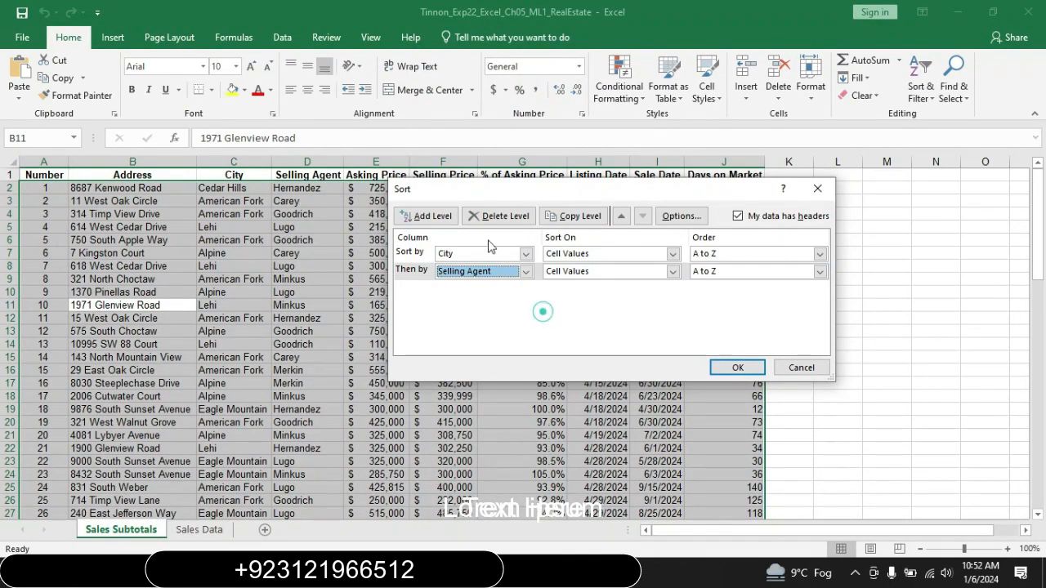
click(428, 216)
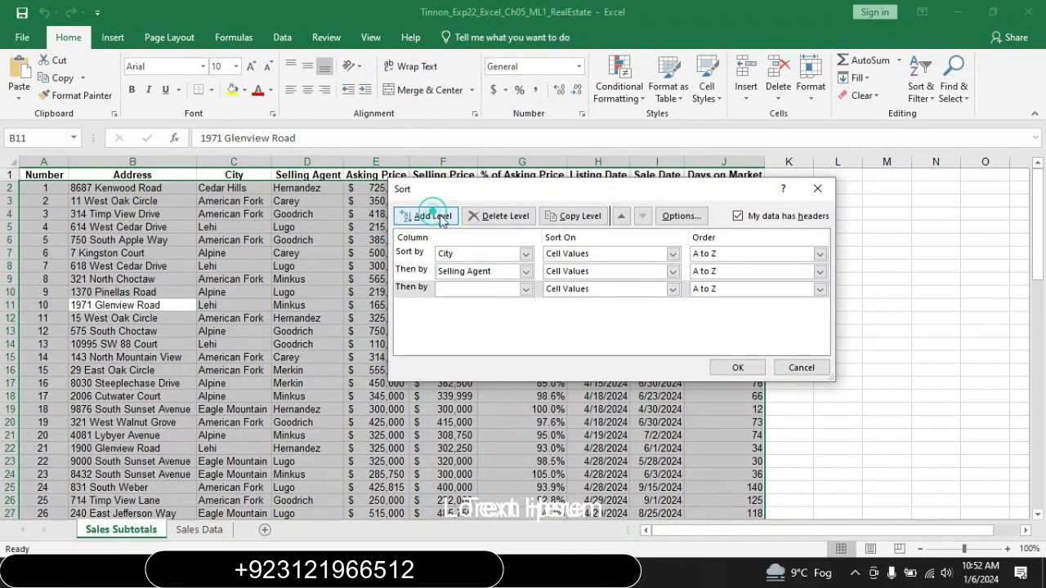
click(524, 291)
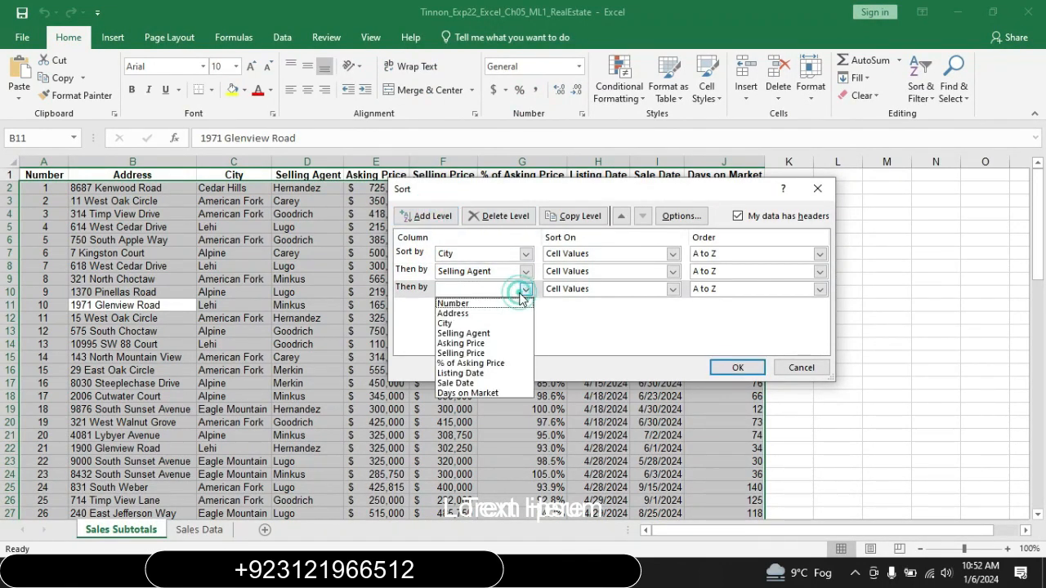
click(479, 373)
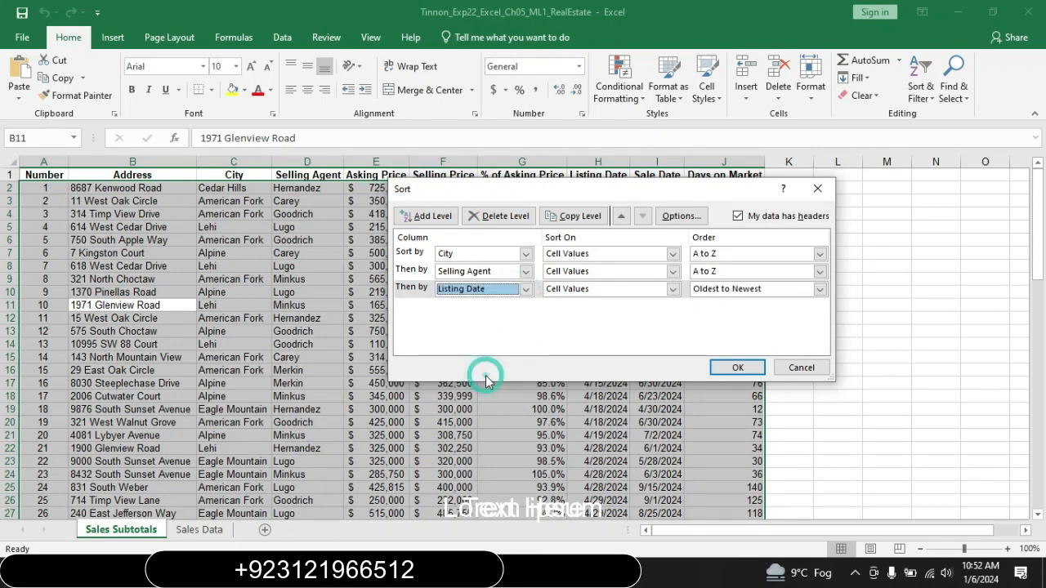
click(733, 367)
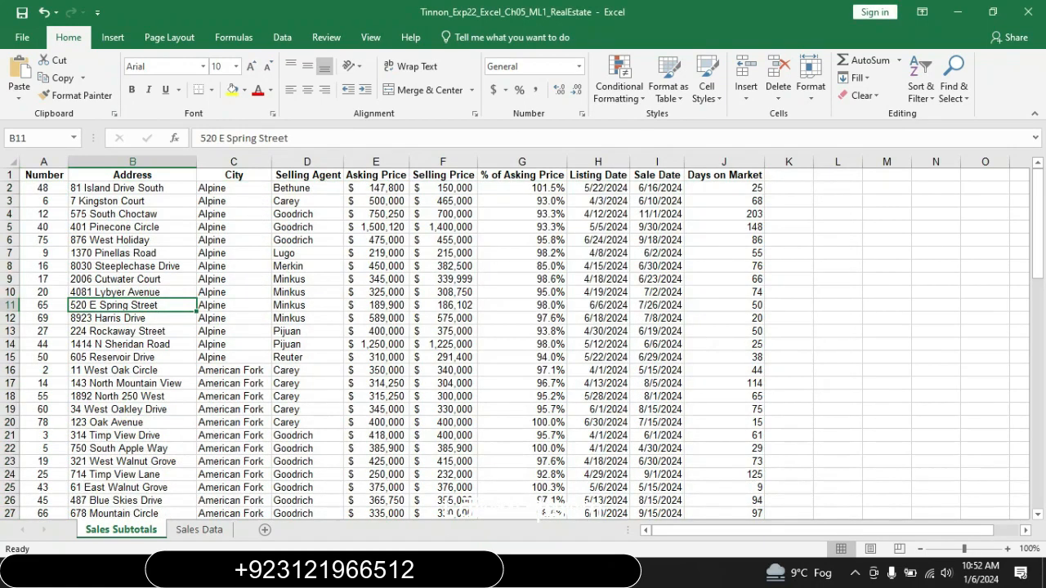
Step: Switch to the Word instructions, highlight the step 3 text in yellow and select its Subtotal feature paragraph
key(alt+Tab)
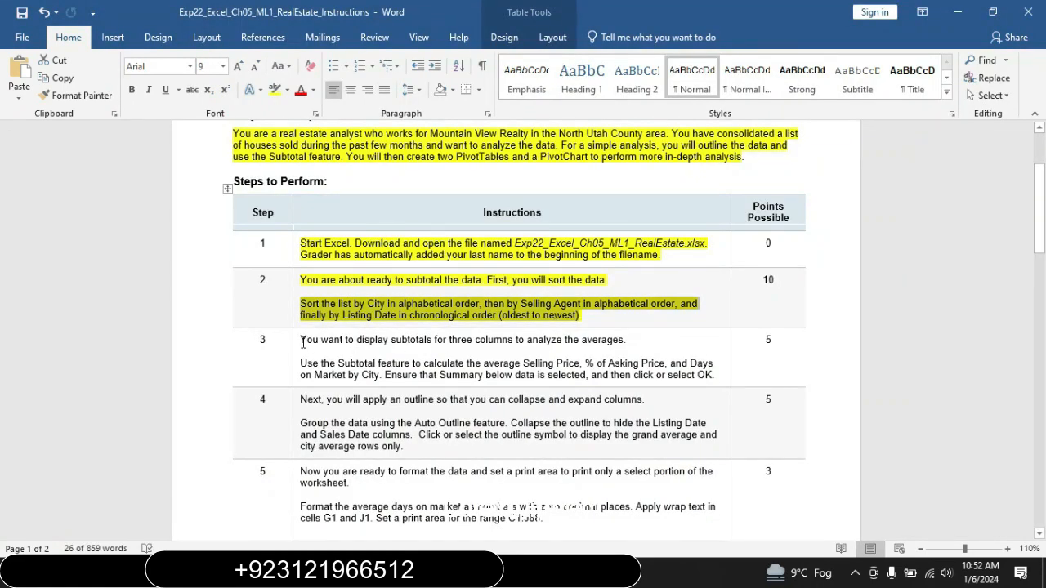
click(295, 344)
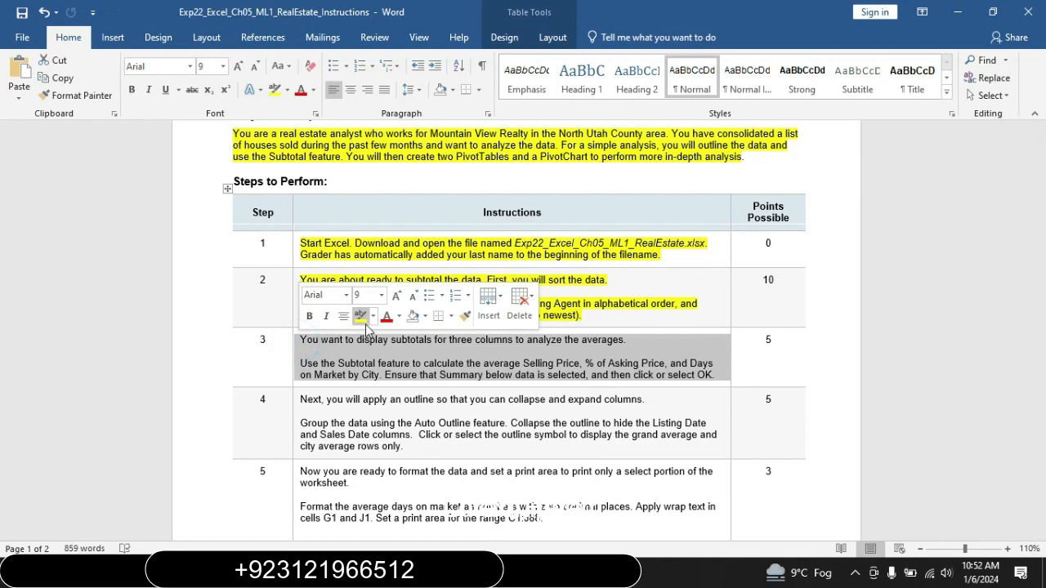
click(365, 320)
drag(1044, 220, 1045, 233)
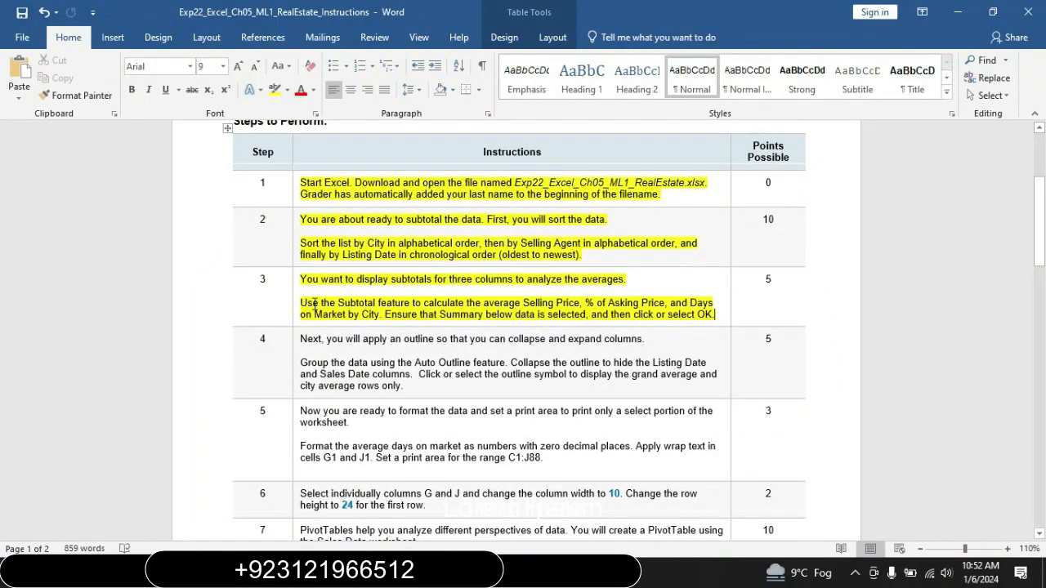
drag(302, 302, 580, 303)
click(580, 303)
drag(300, 303, 654, 315)
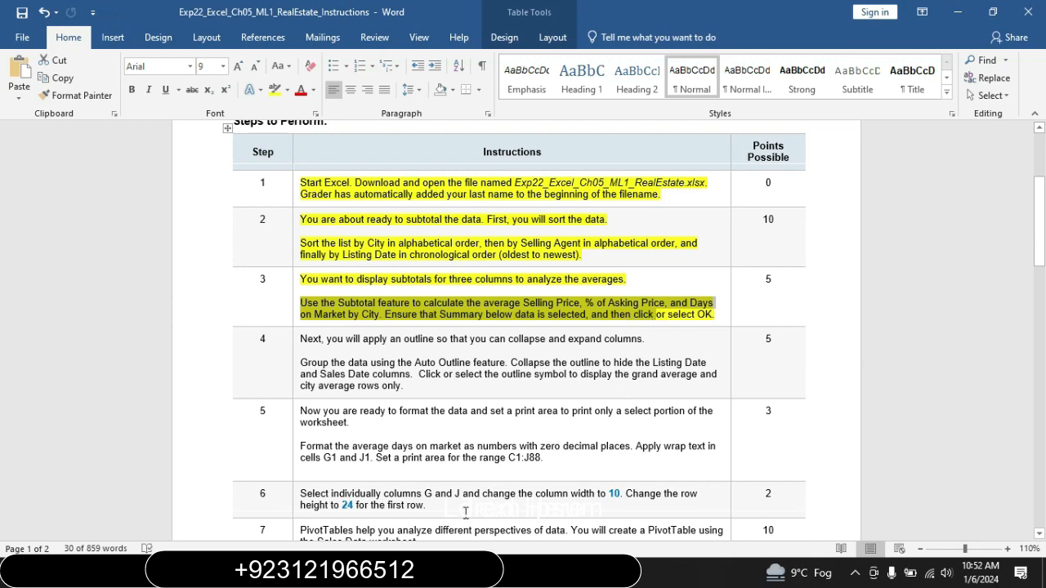
Step: Switch to Excel and start a Subtotal on the sales list that groups at each change in City
click(458, 482)
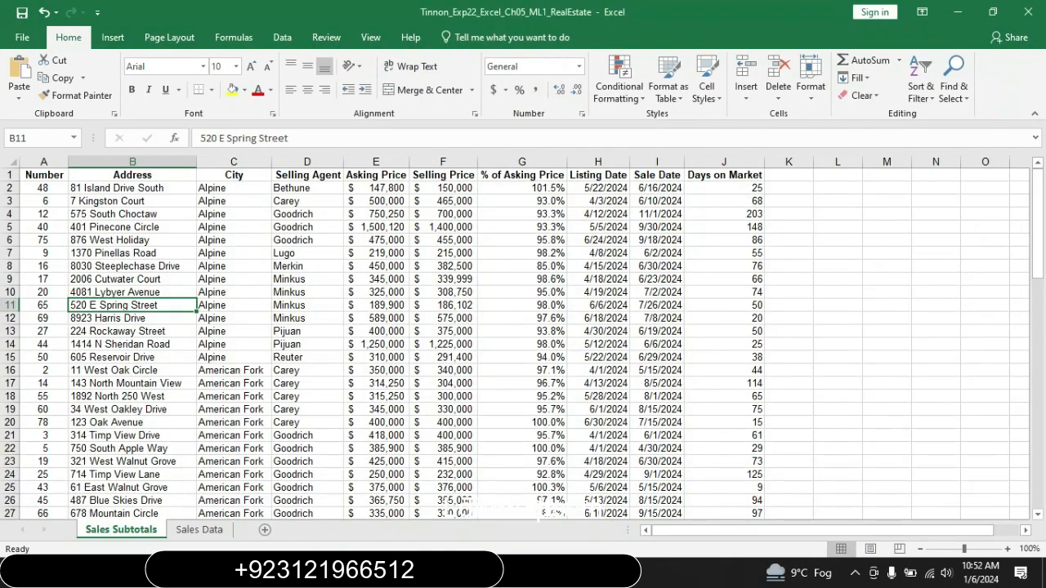
click(282, 38)
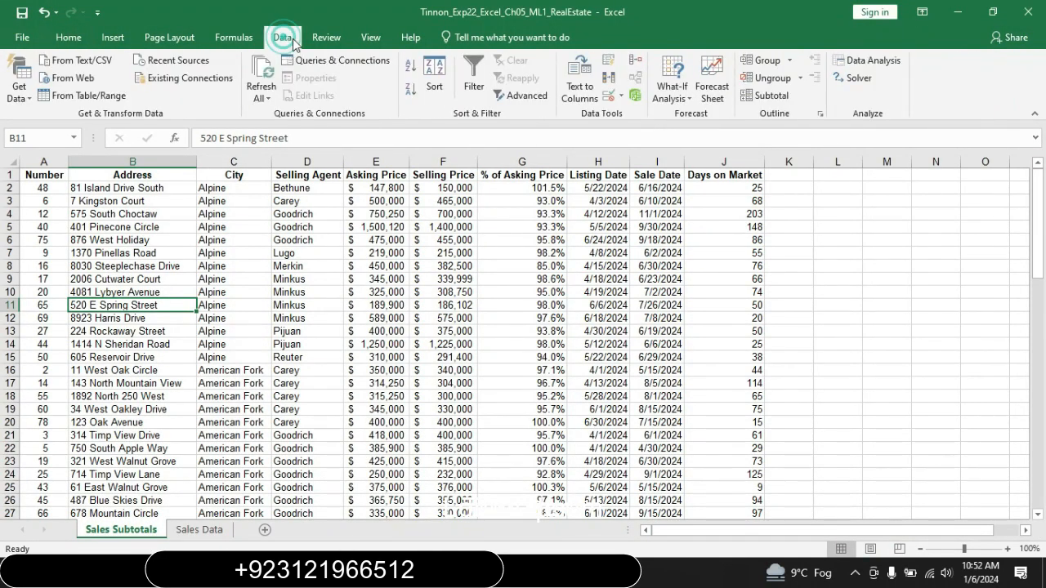
click(770, 96)
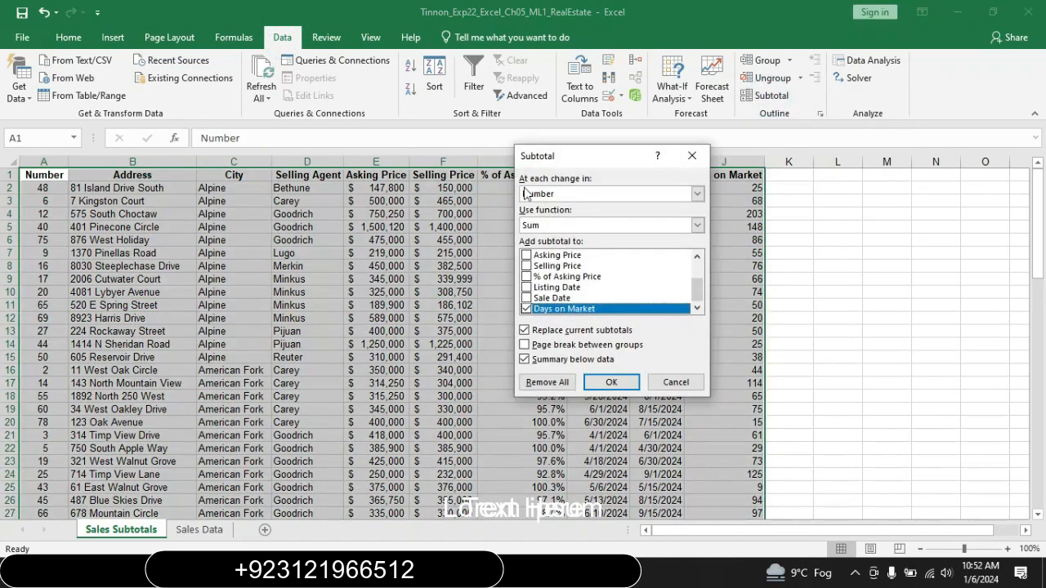
click(698, 194)
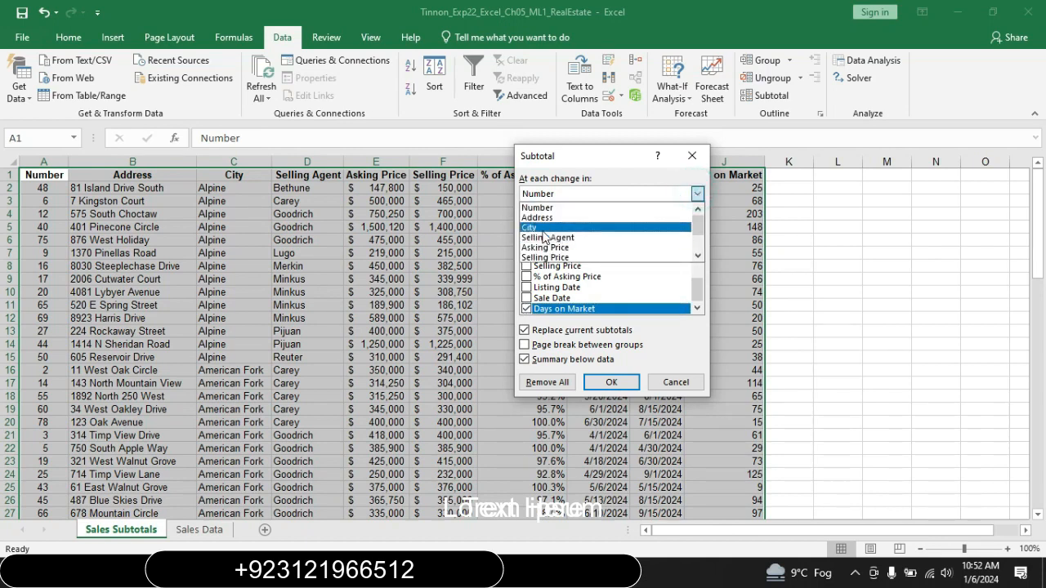
click(543, 229)
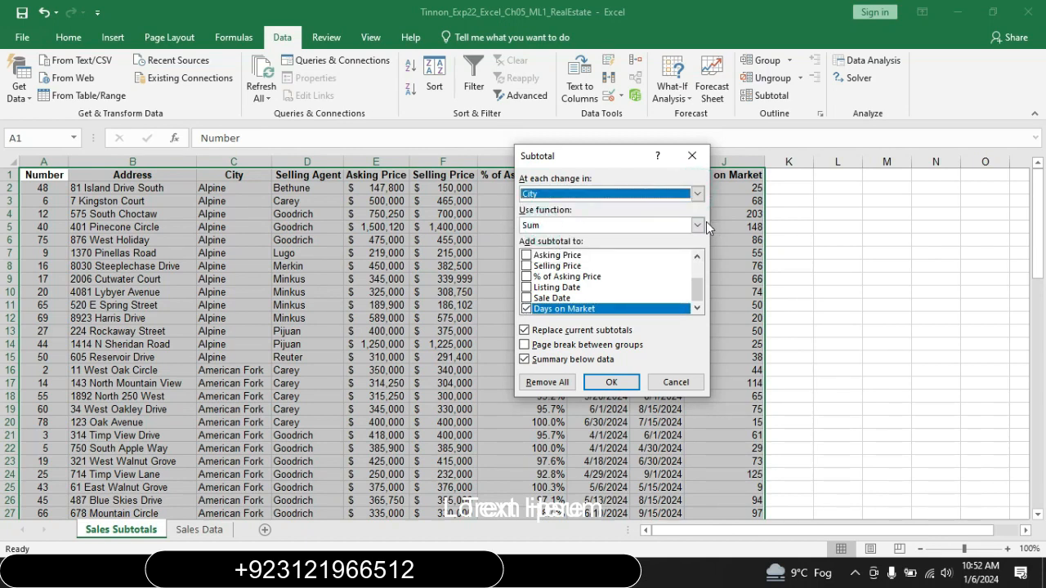
Step: Consult the Subtotal paragraph in the Word instructions and set the Excel subtotal function to Average
key(alt+Tab)
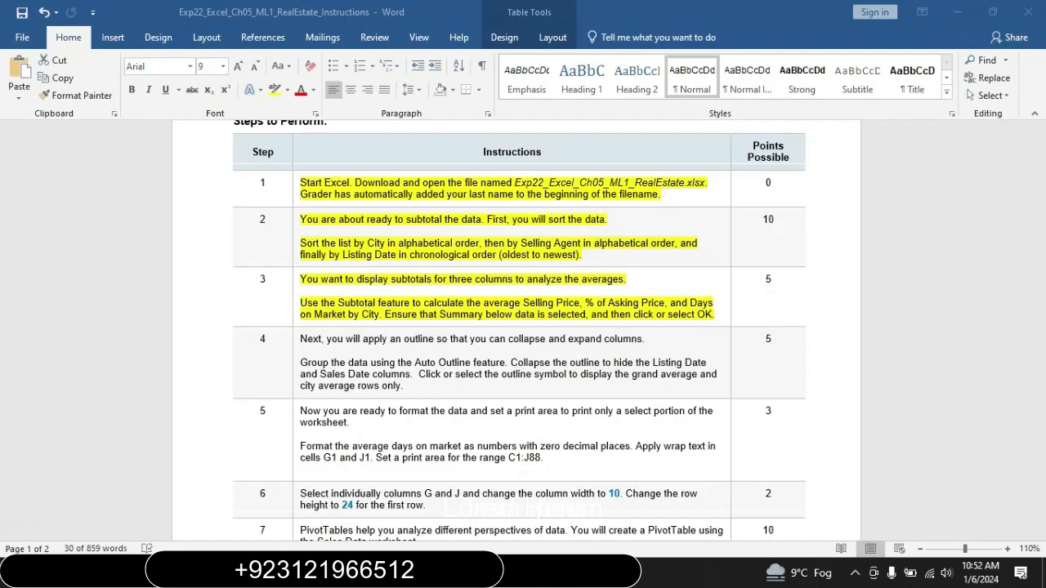
triple_click(518, 311)
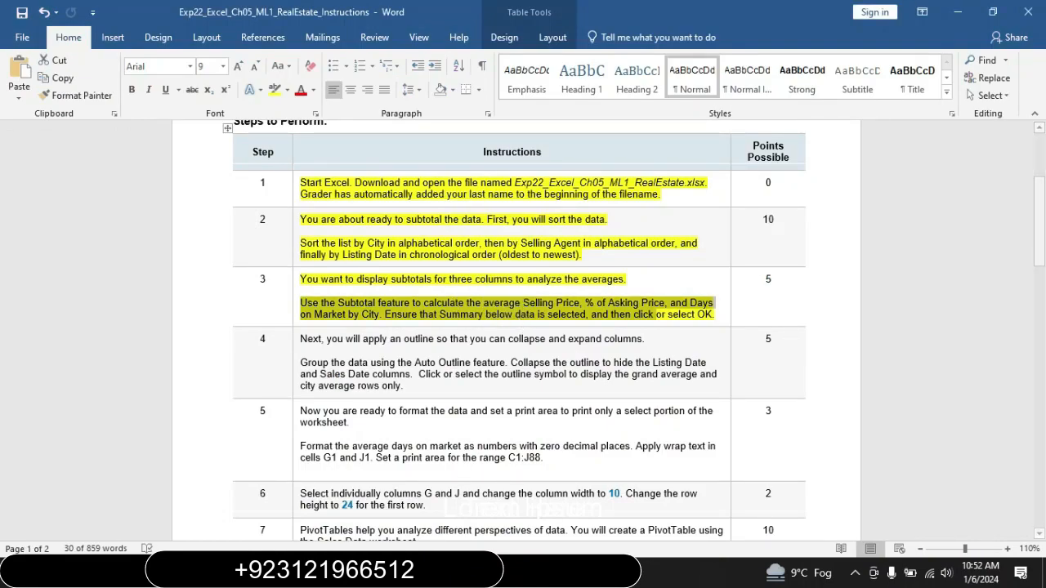
mouse_move(424, 572)
click(423, 494)
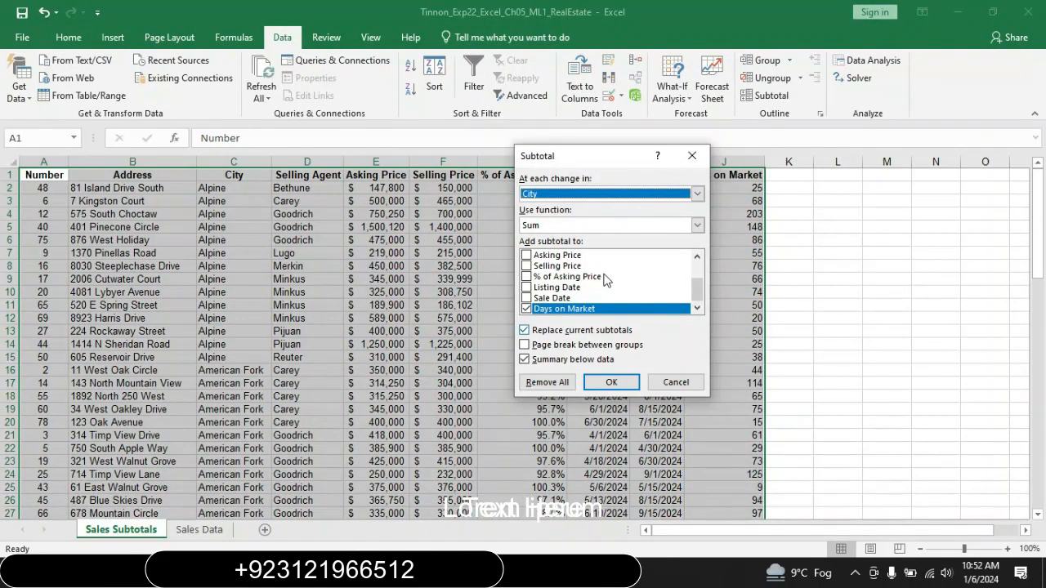
click(697, 226)
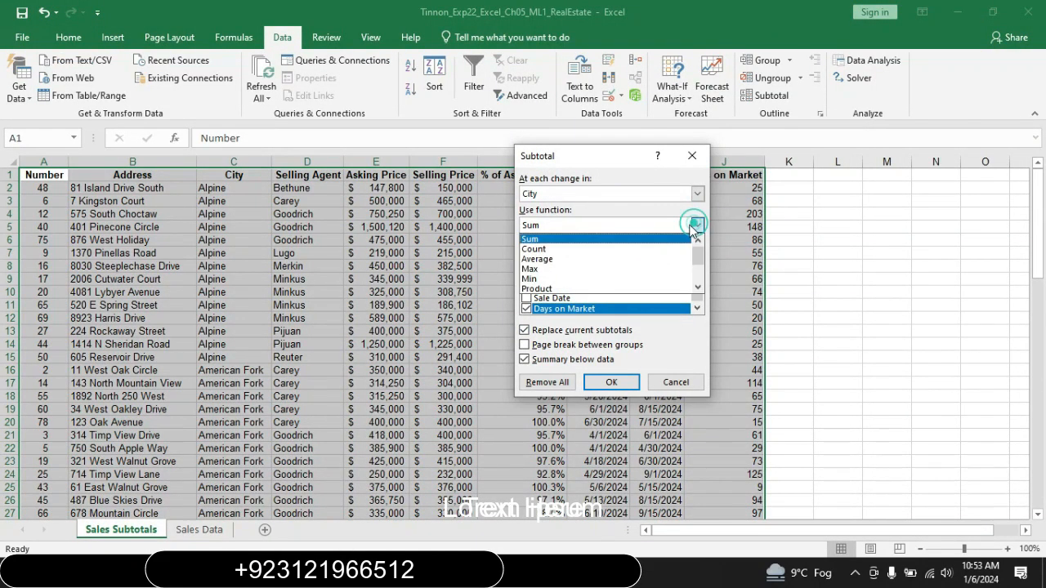
click(588, 258)
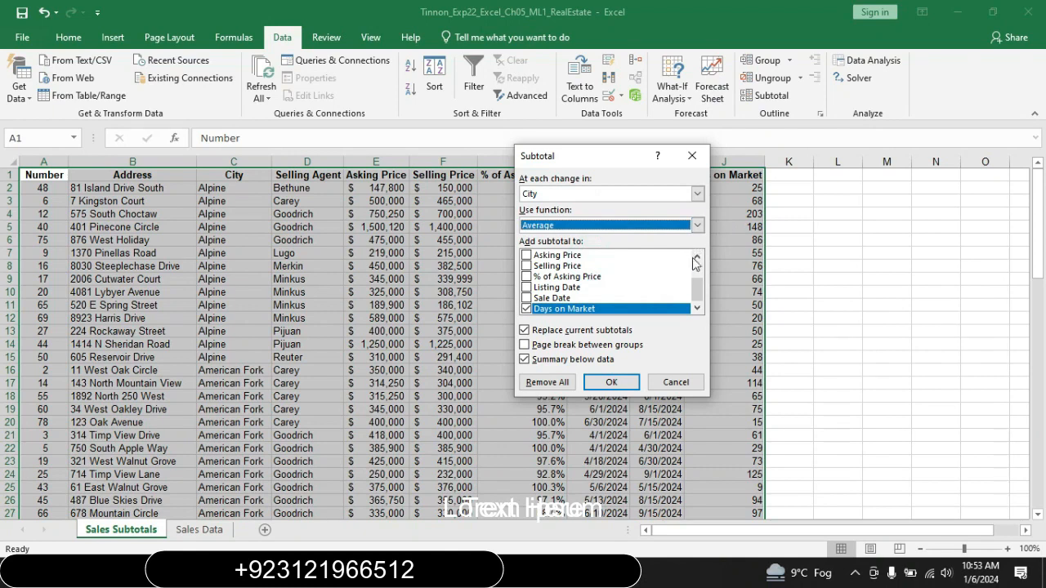
Step: Include Selling Price and % of Asking Price in the subtotals, recheck the Word instructions and apply the subtotals in Excel
click(526, 266)
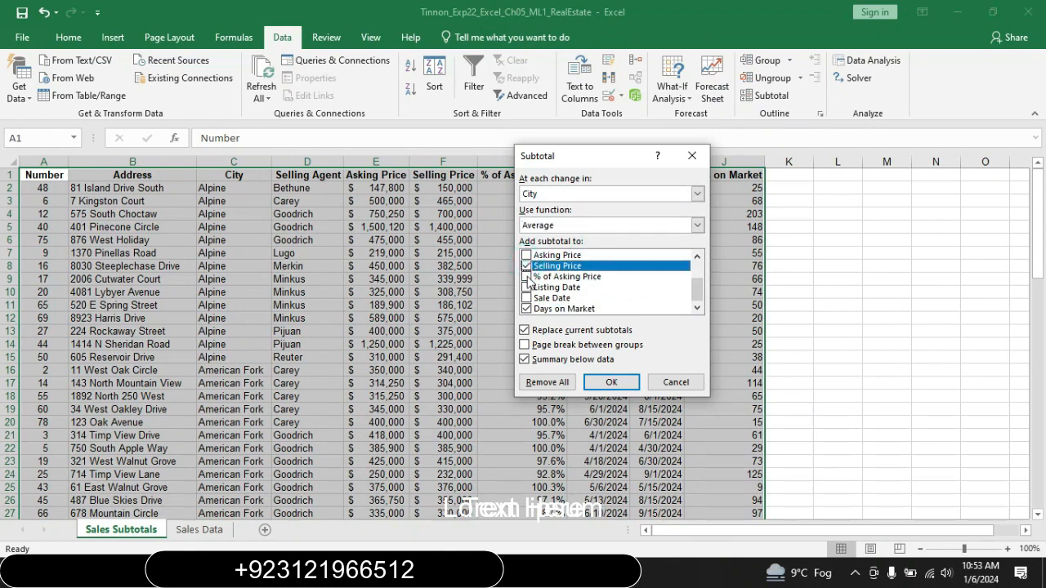
click(526, 276)
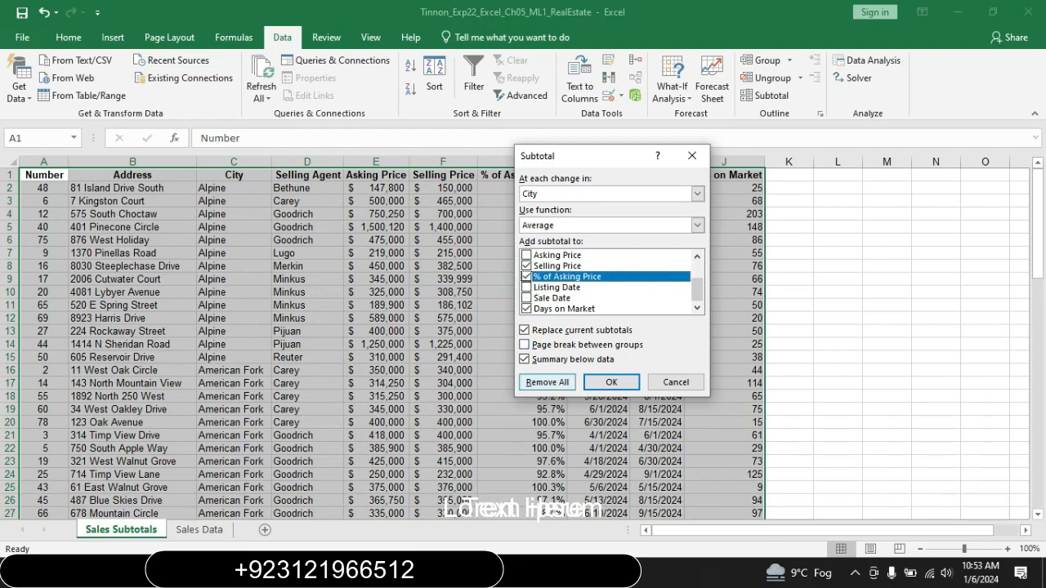
key(alt+Tab)
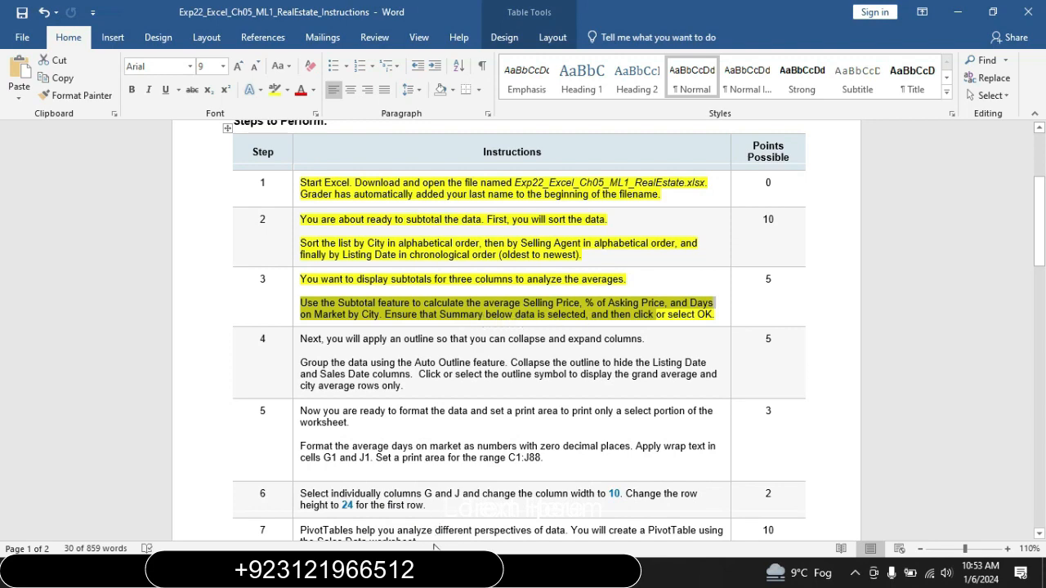
key(alt+Tab)
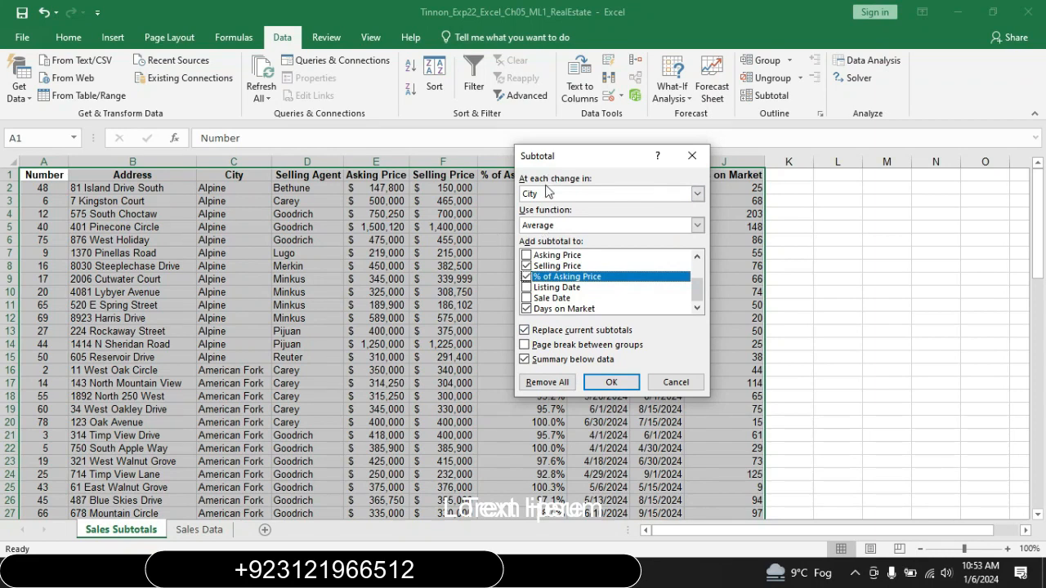
click(605, 383)
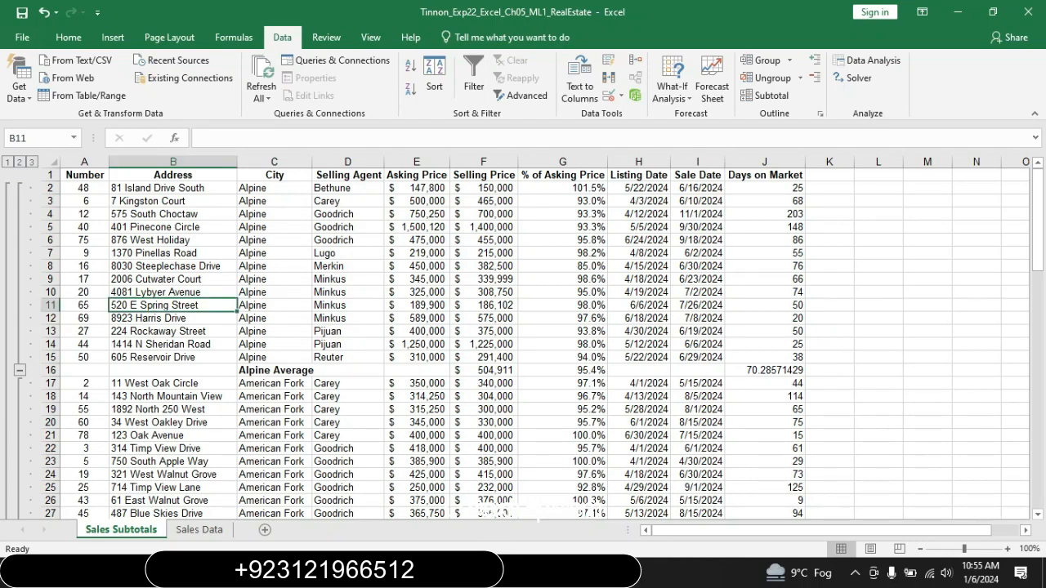
Step: Switch to the Word instructions, highlight the step 4 text in yellow and select its Auto Outline phrase
click(286, 438)
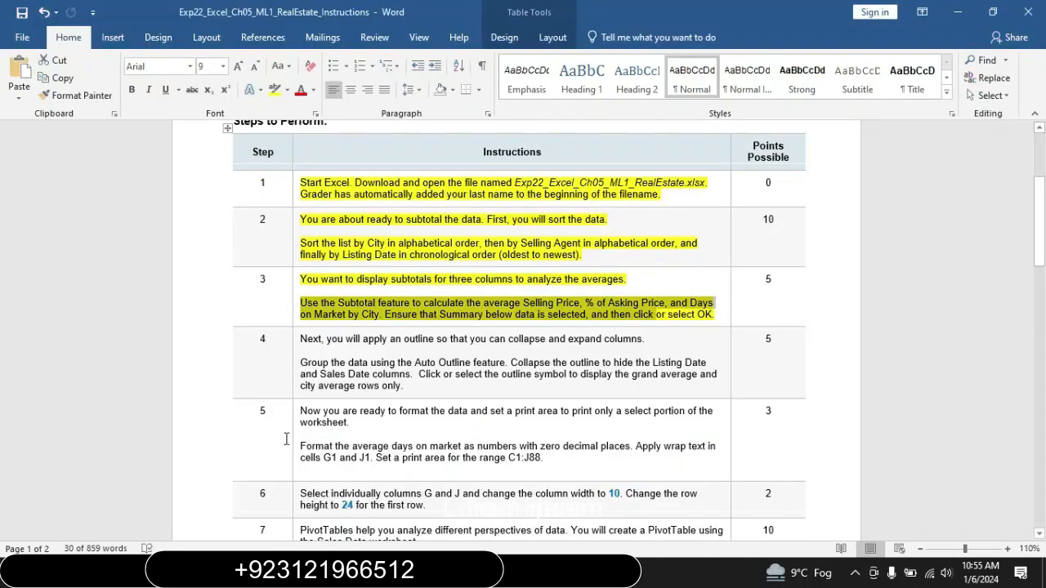
click(294, 350)
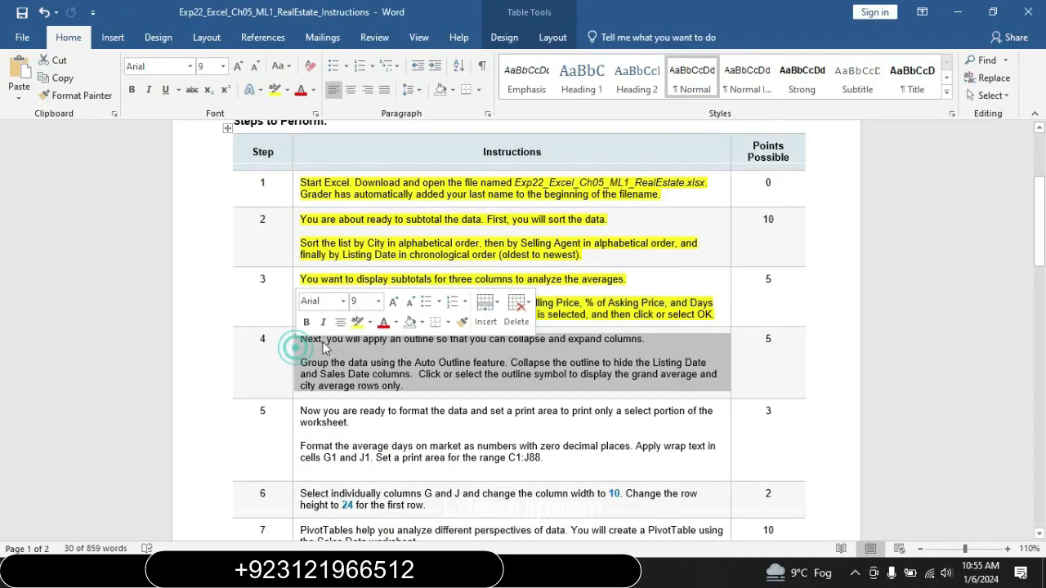
click(358, 322)
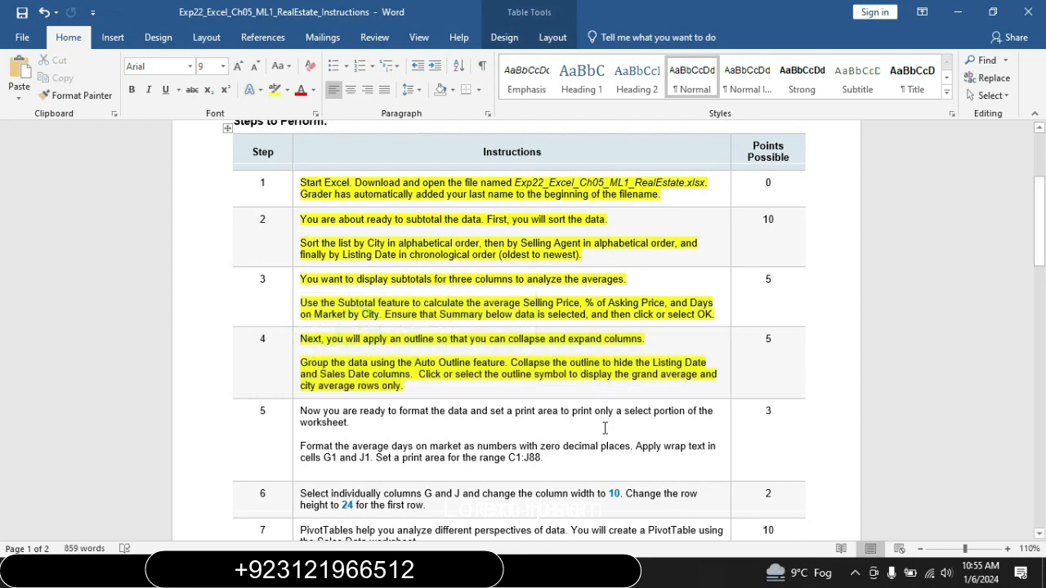
drag(301, 366, 505, 365)
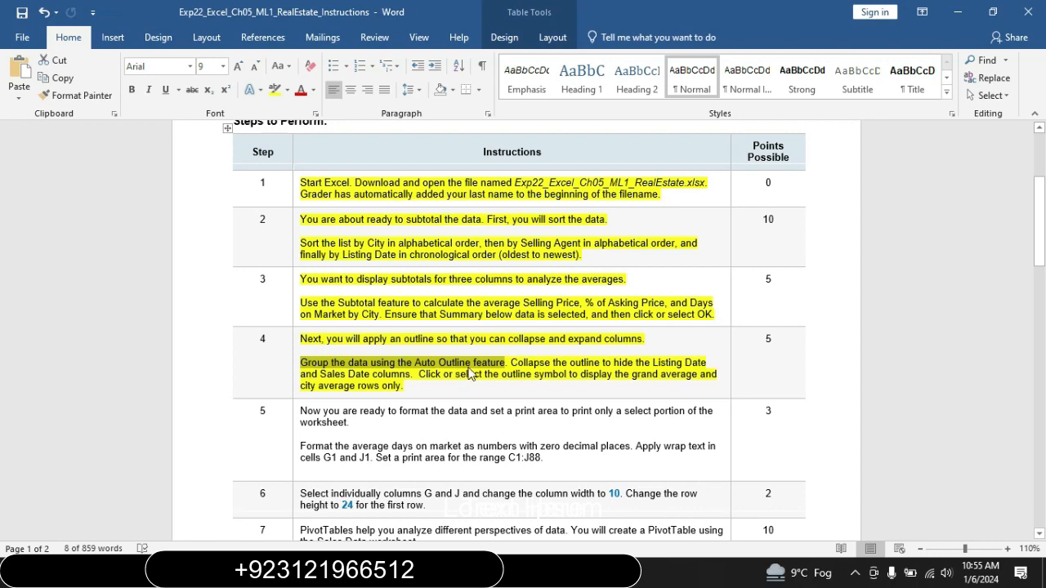
Step: Switch to Excel and apply Auto Outline to the sales list, modifying the existing outline
key(alt+Tab)
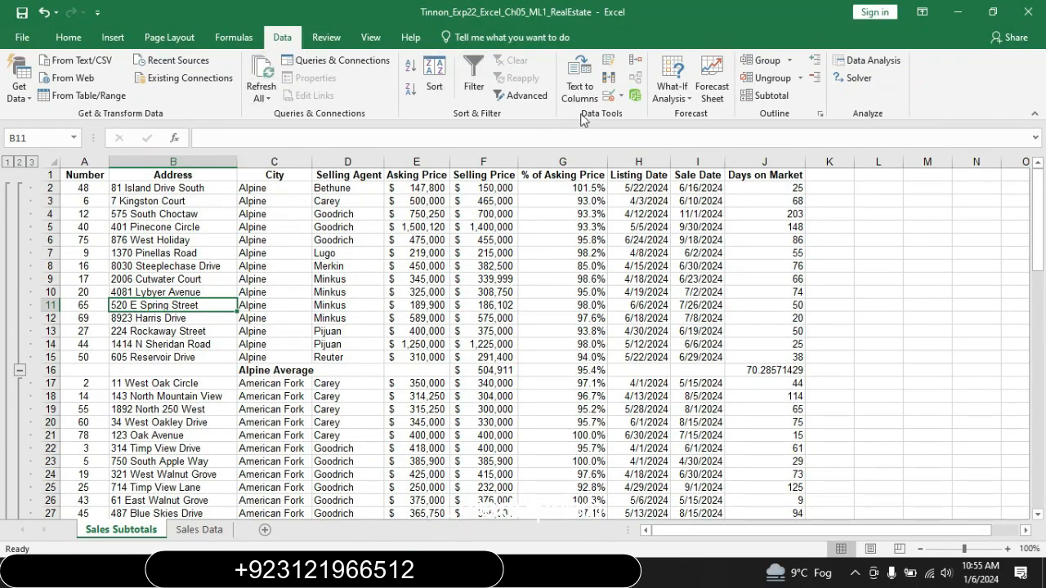
click(789, 59)
click(797, 106)
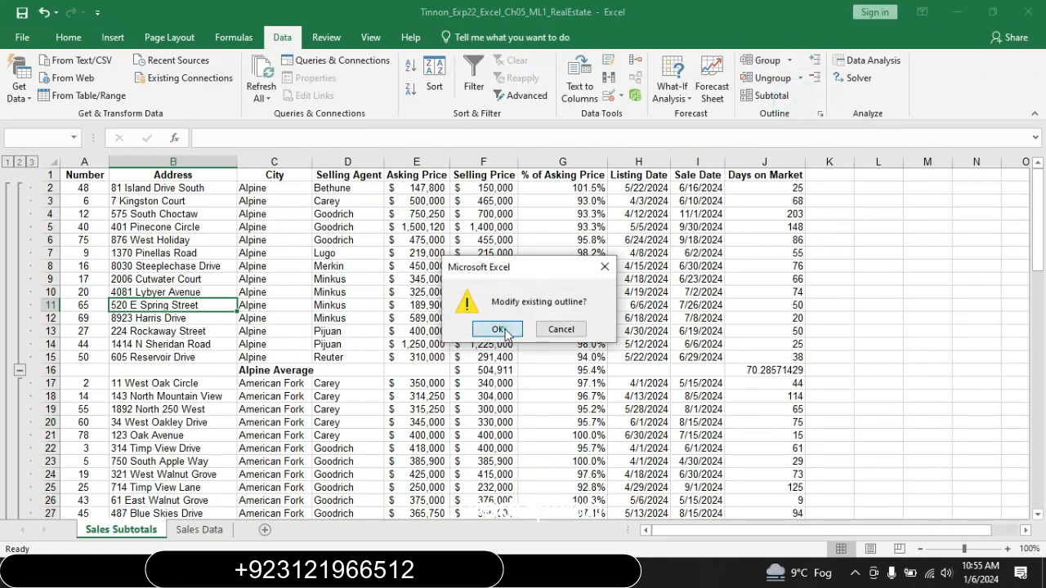
click(498, 329)
Step: Select the collapse instruction in Word's step 4, and collapse the Listing Date and Sale Date columns in Excel
key(alt+Tab)
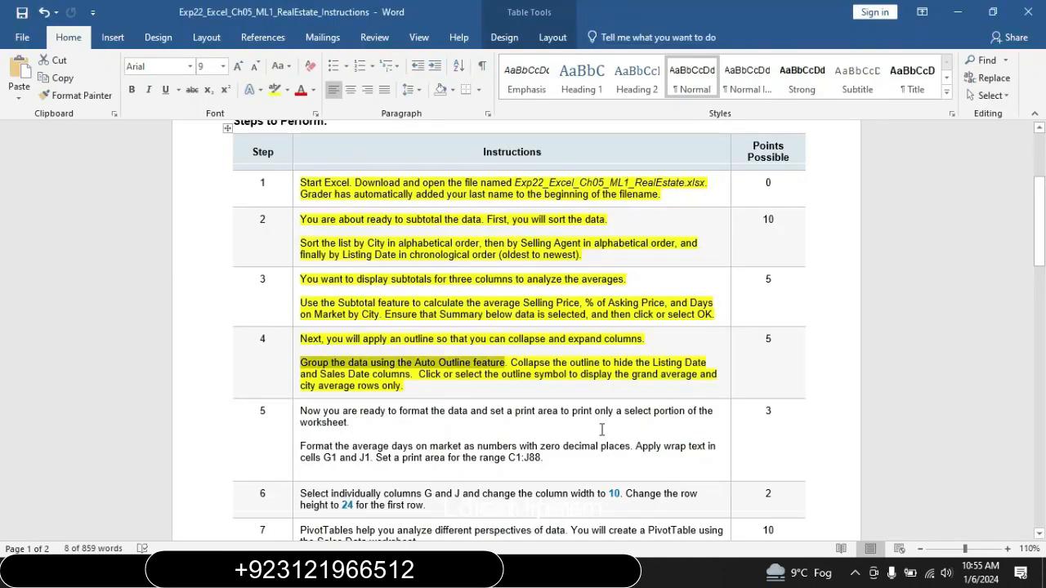
drag(523, 363, 682, 381)
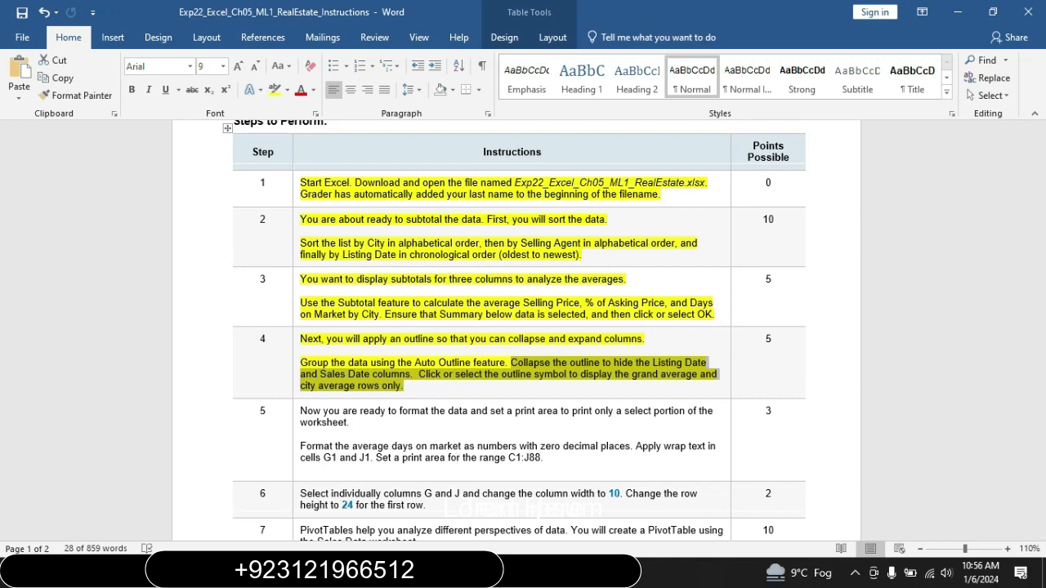
key(alt+Tab)
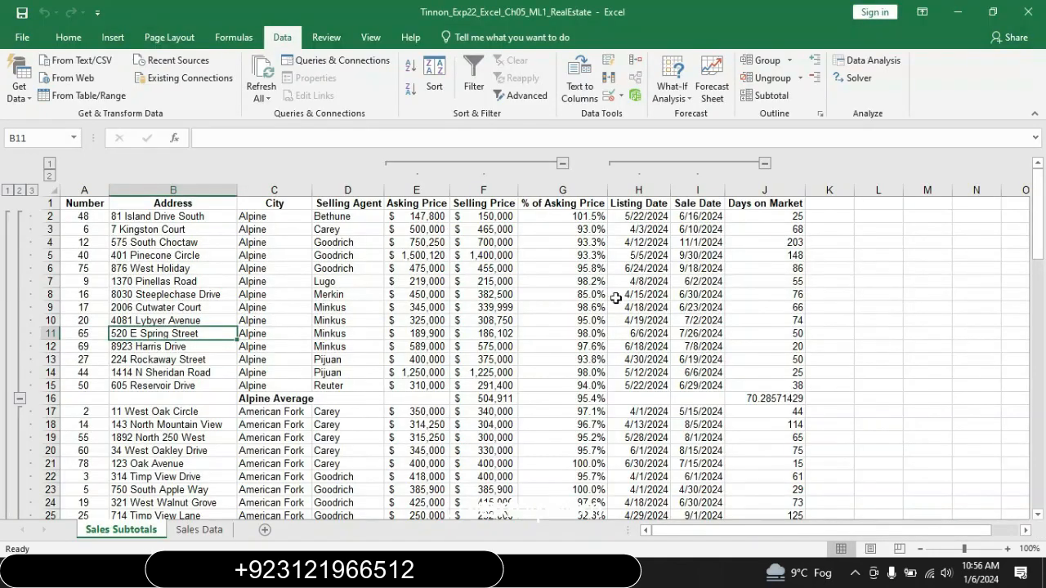
click(765, 164)
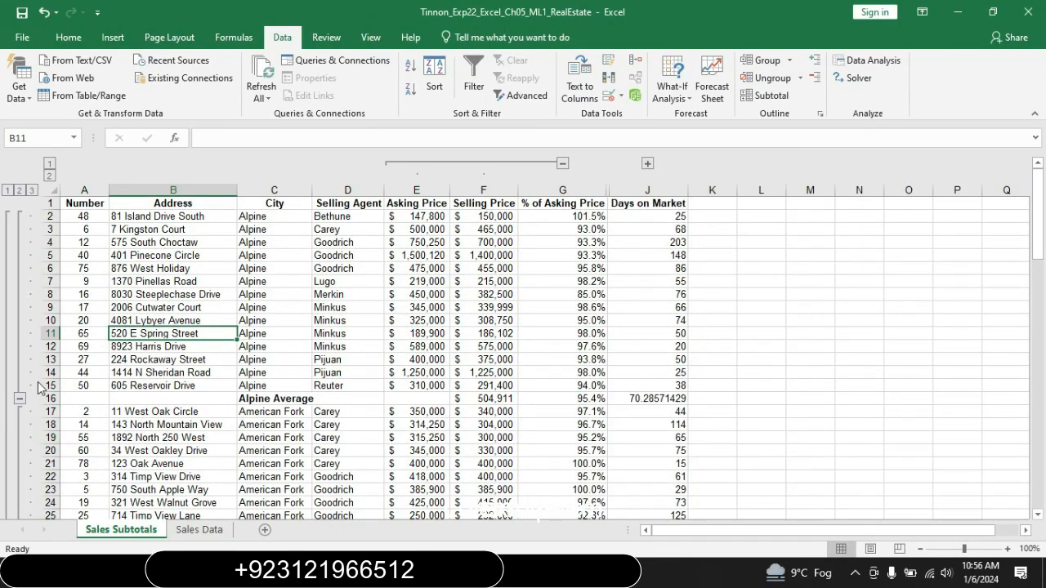
Step: Collapse the Alpine, American Fork, Cedar Hills and Eagle Mountain row groups to their average rows
click(20, 400)
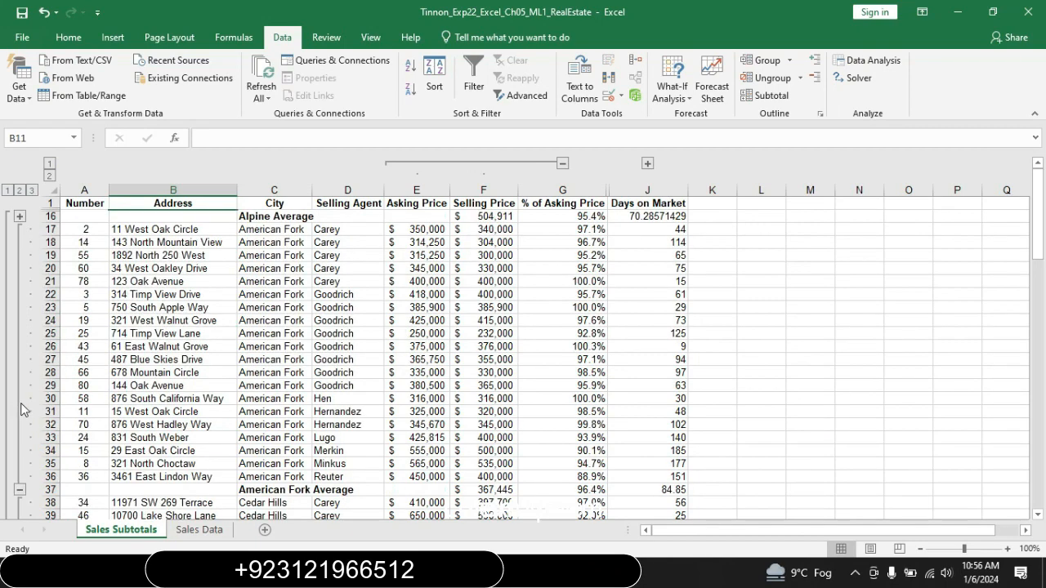
click(19, 490)
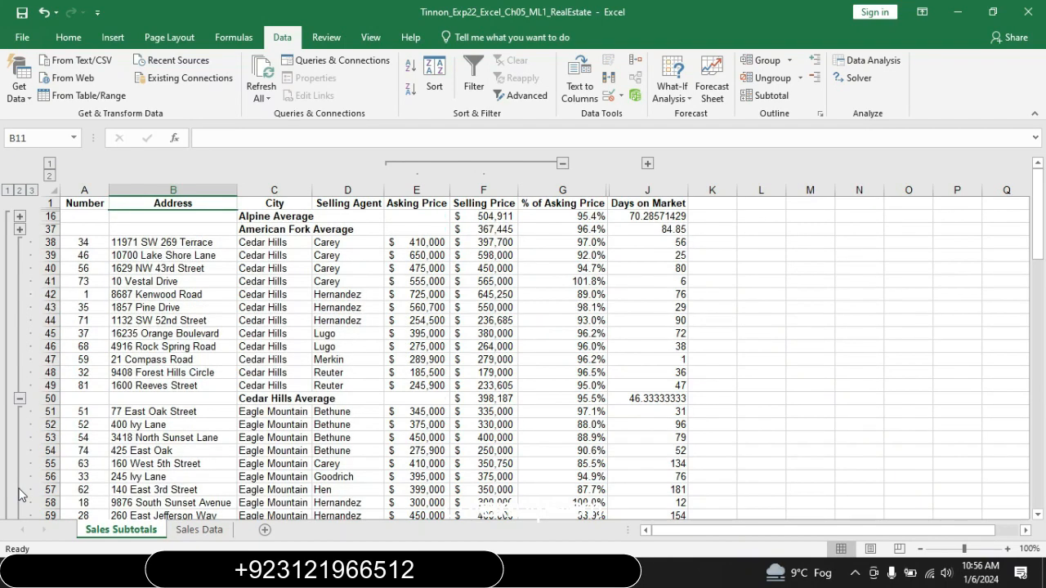
click(20, 395)
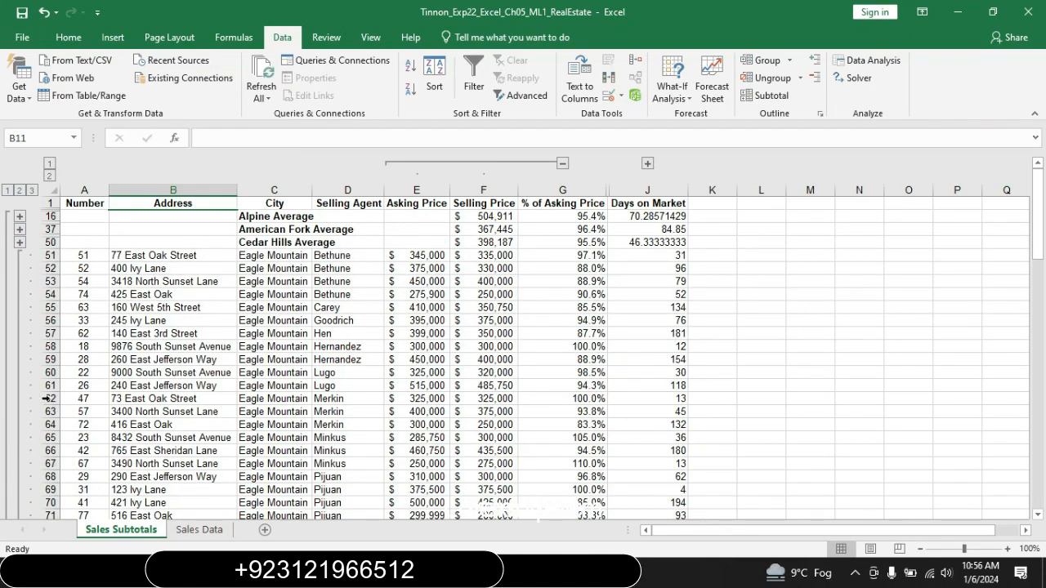
drag(1032, 222, 1039, 385)
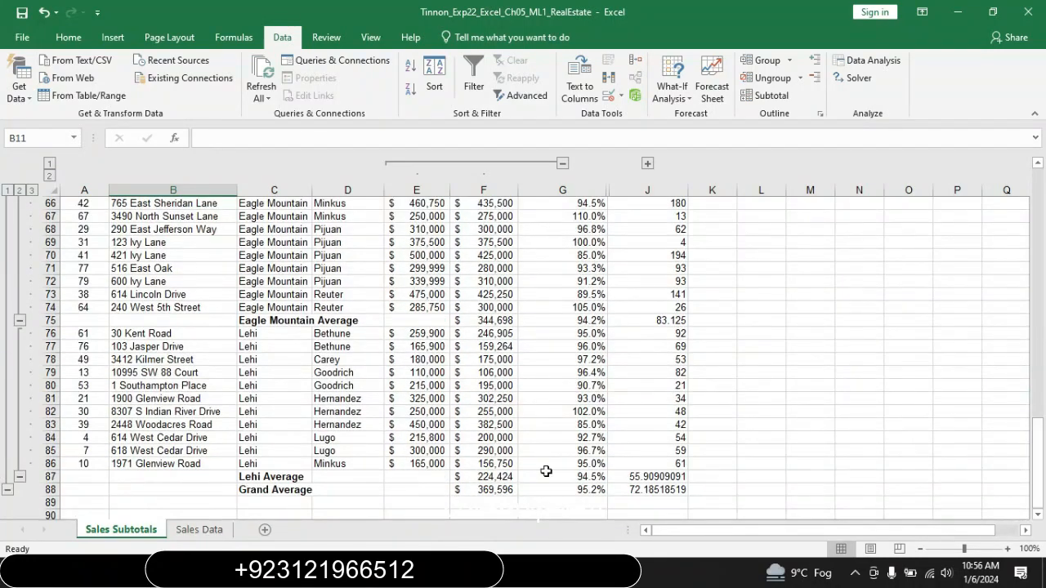
click(20, 322)
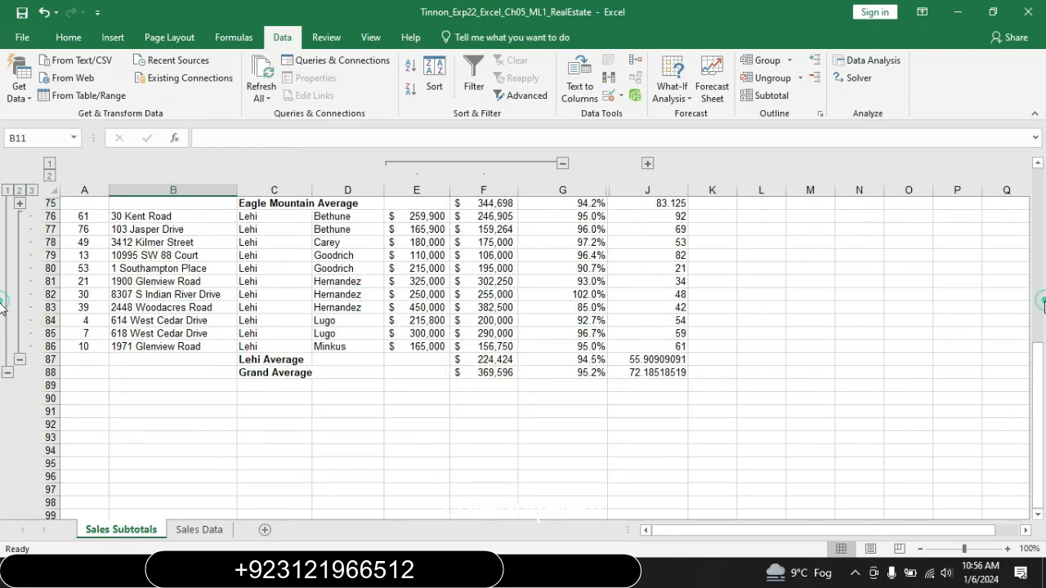
drag(1038, 358, 1039, 274)
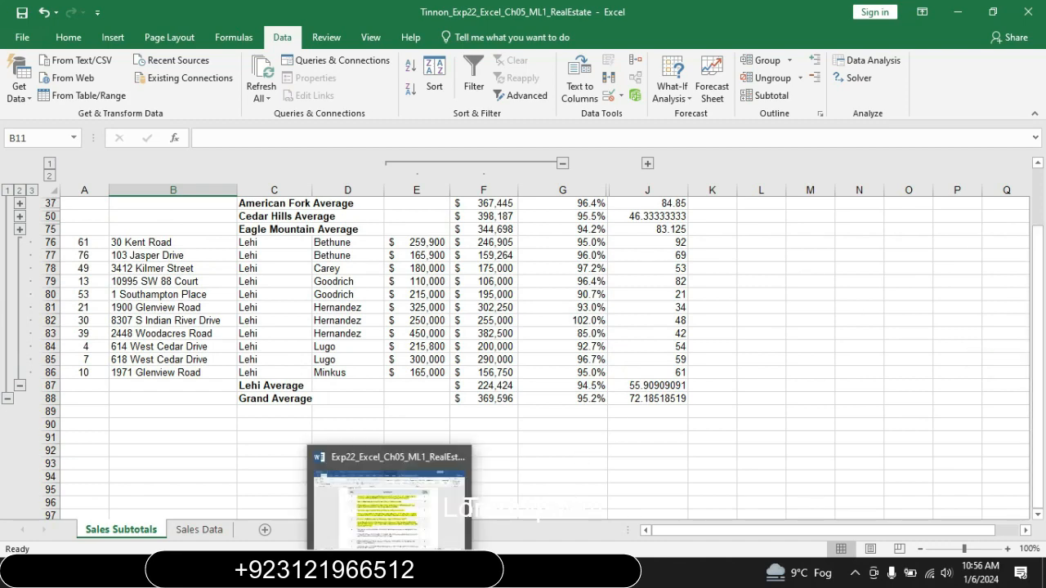
Step: Compare the outlined Excel worksheet with step 4 of the Word instructions, ending in the Word document
click(397, 575)
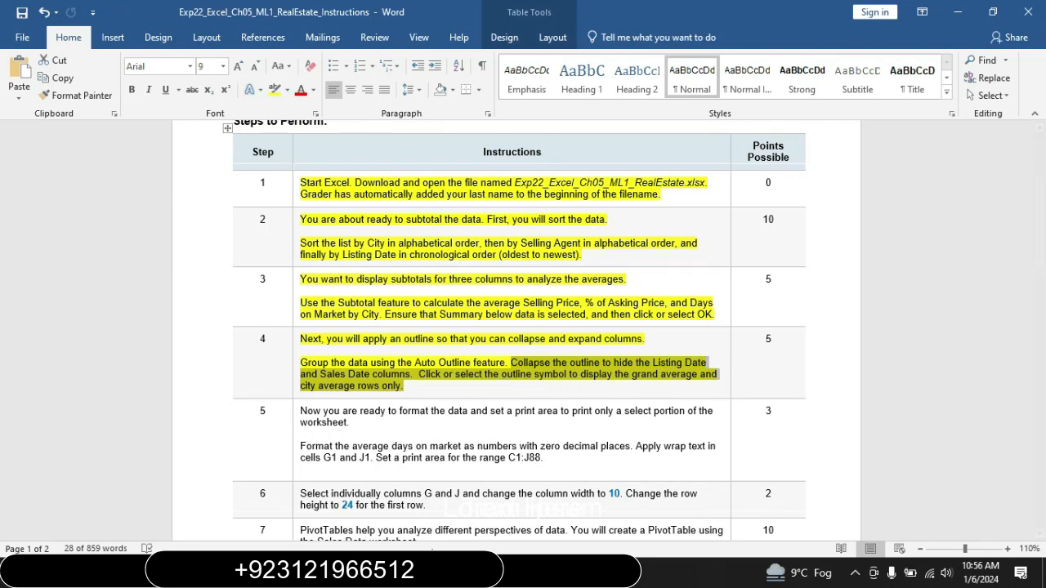
mouse_move(427, 575)
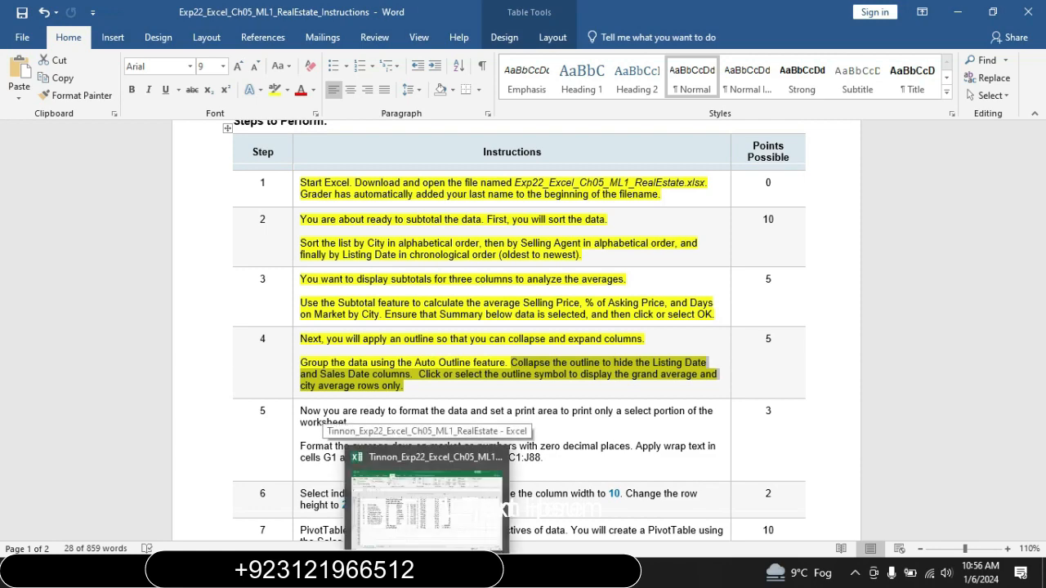
click(426, 498)
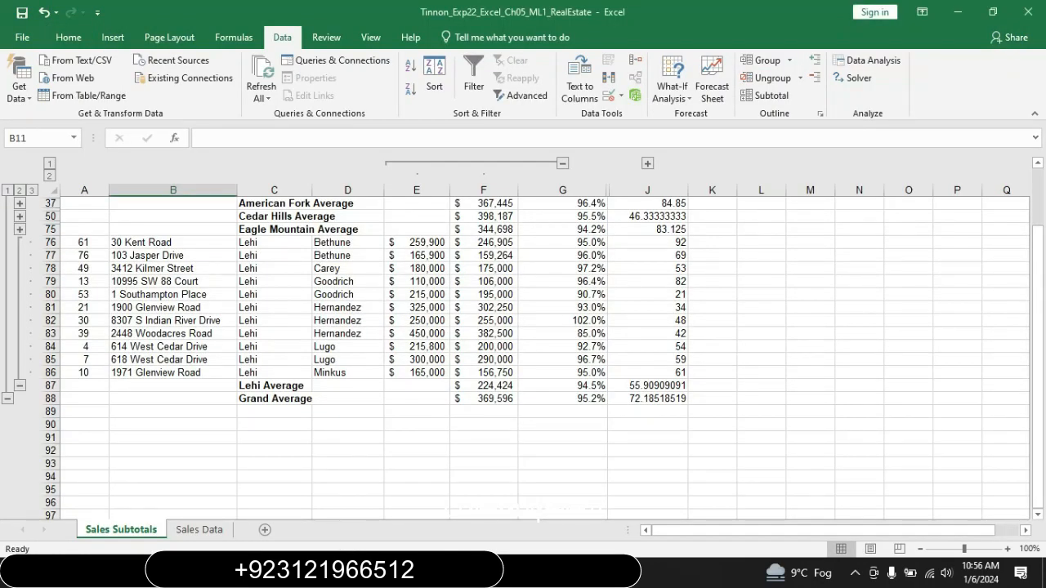
click(520, 574)
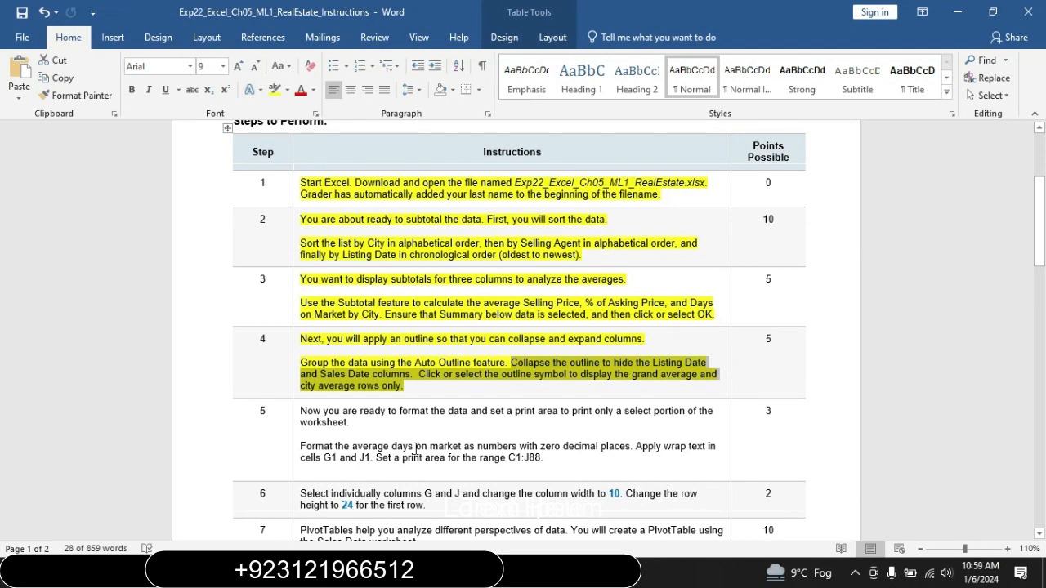
Step: Highlight all of step 5's instructions in yellow in the Word document
click(298, 422)
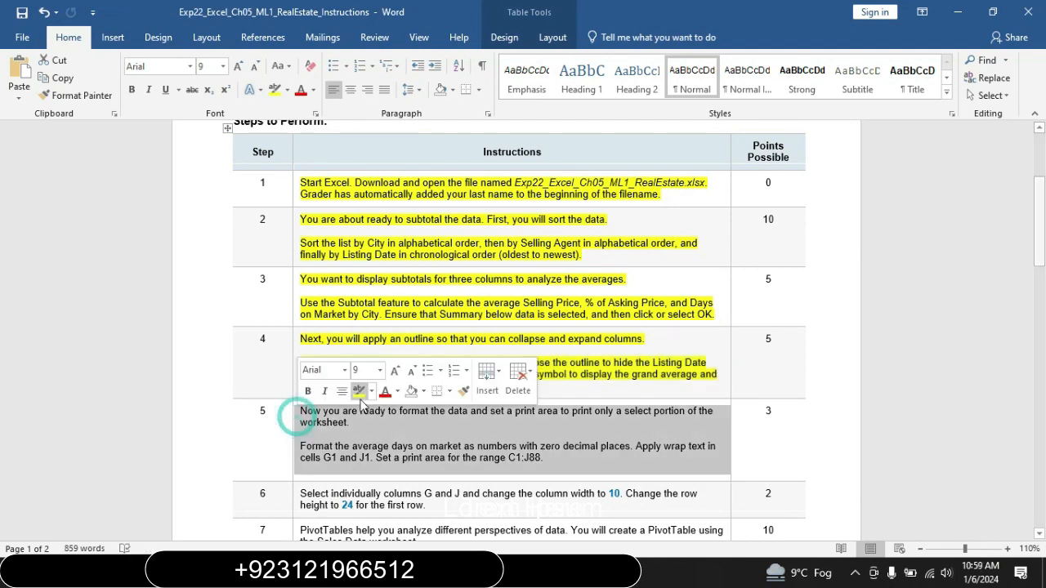
click(360, 393)
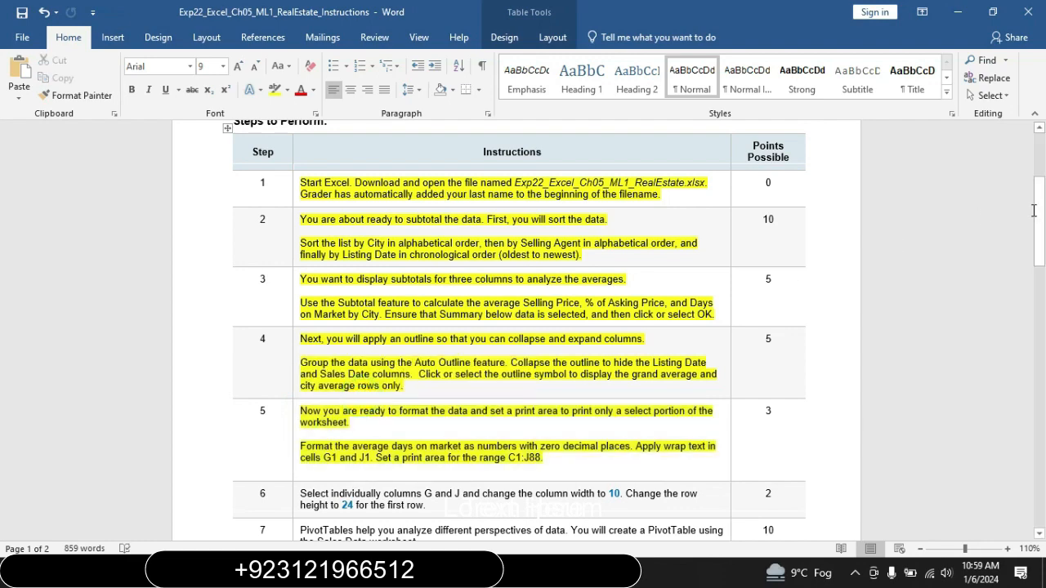
drag(1039, 215, 1039, 237)
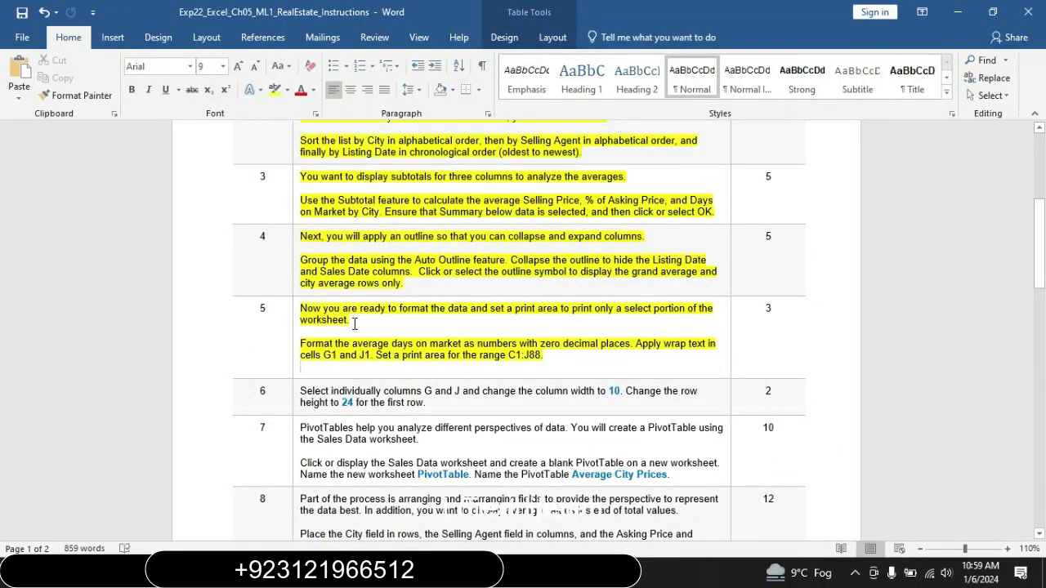
Step: Select the zero-decimal number formatting instruction in Word's step 5, and collapse the Lehi row group in Excel
drag(308, 343, 631, 344)
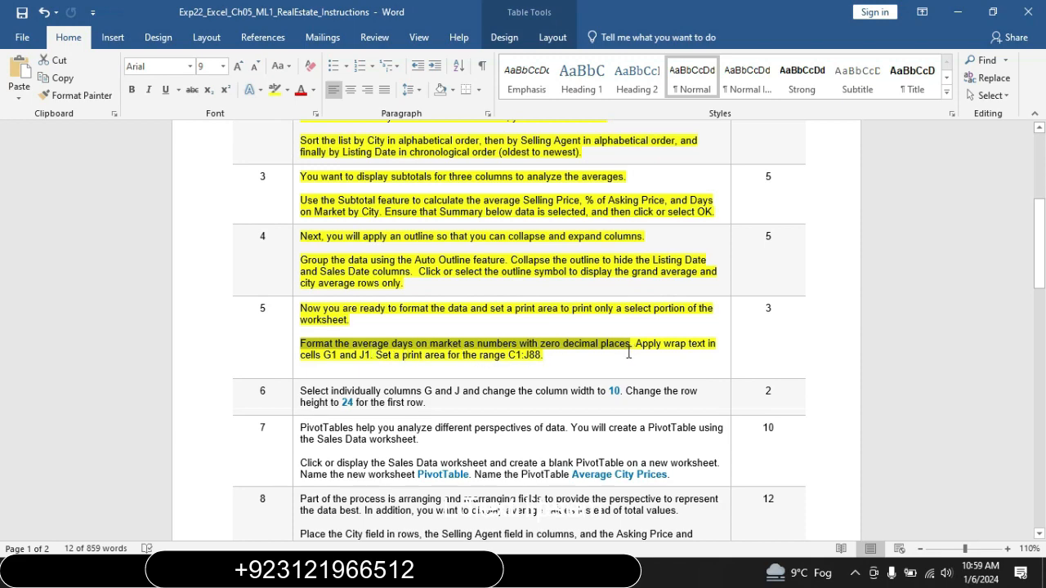
key(alt+Tab)
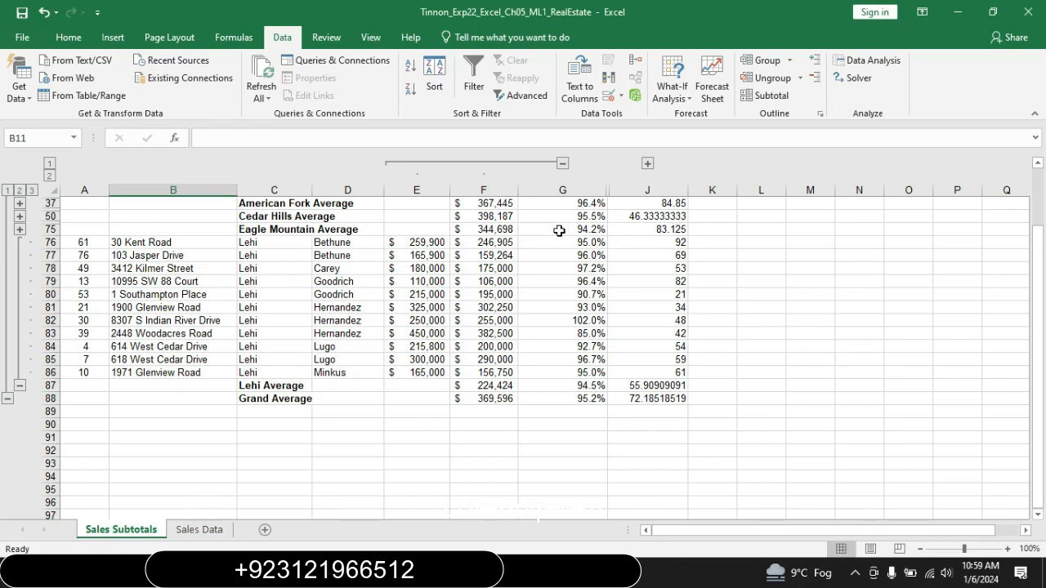
click(20, 386)
Step: Format the Days on Market averages from American Fork through Grand Average as Number with 0 decimal places
click(651, 206)
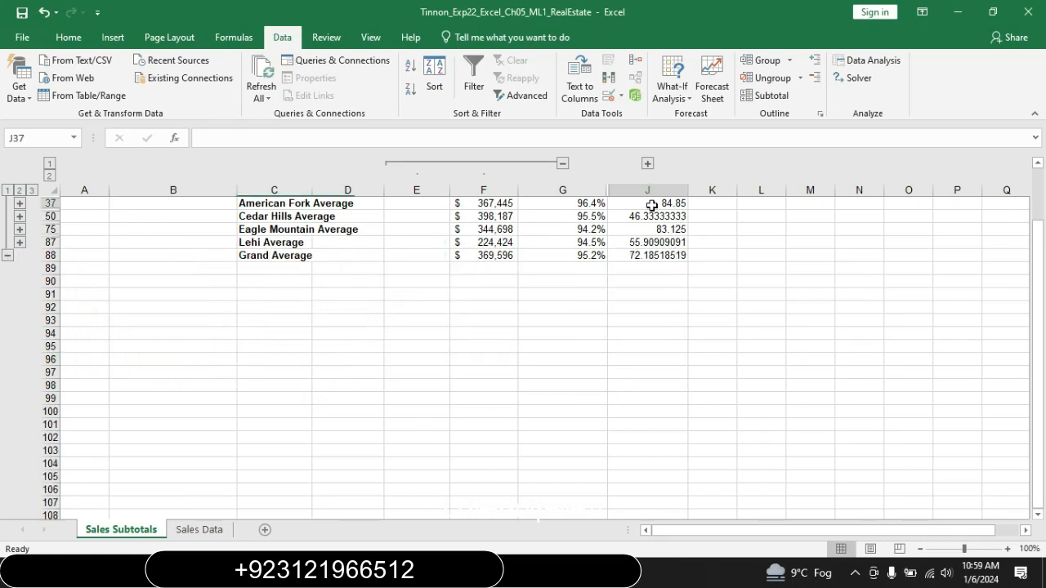
drag(651, 206, 656, 249)
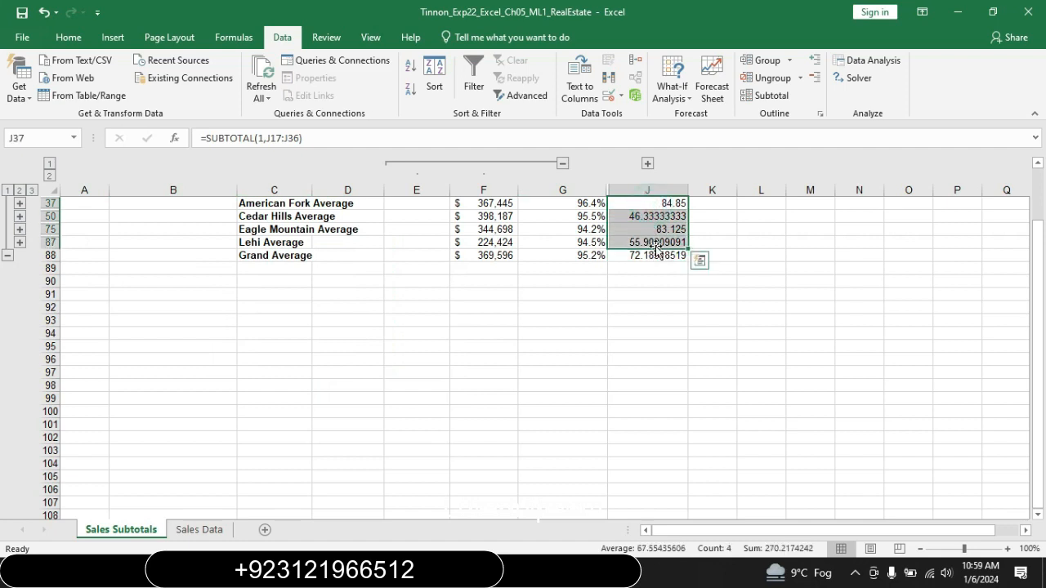
drag(652, 206, 652, 256)
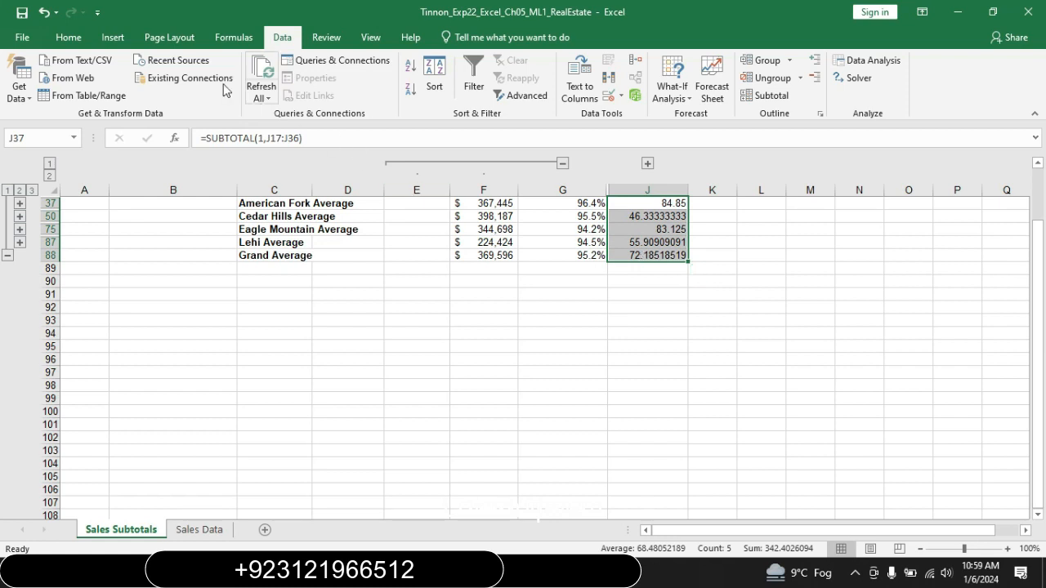
click(69, 36)
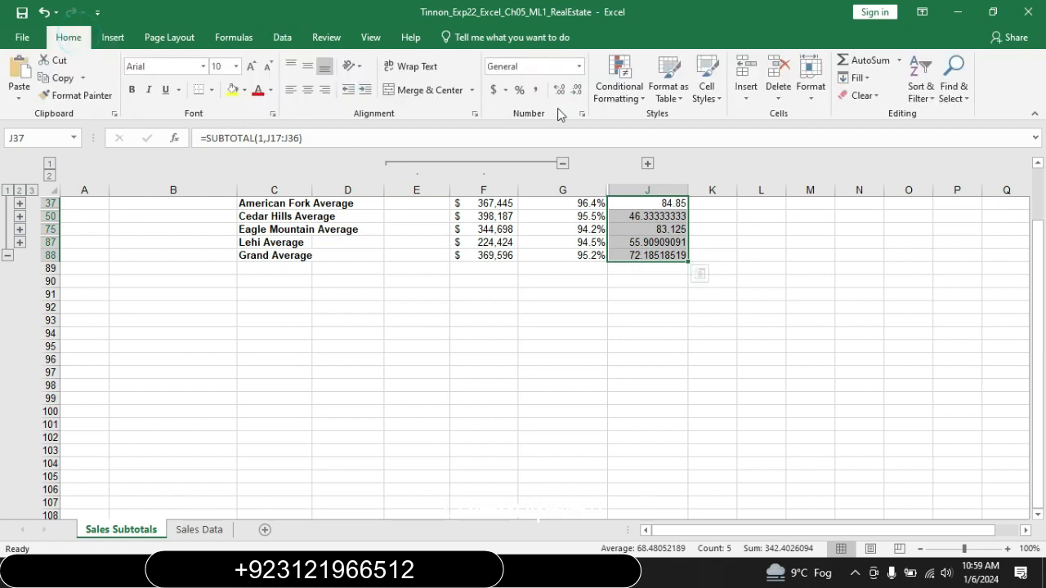
click(581, 114)
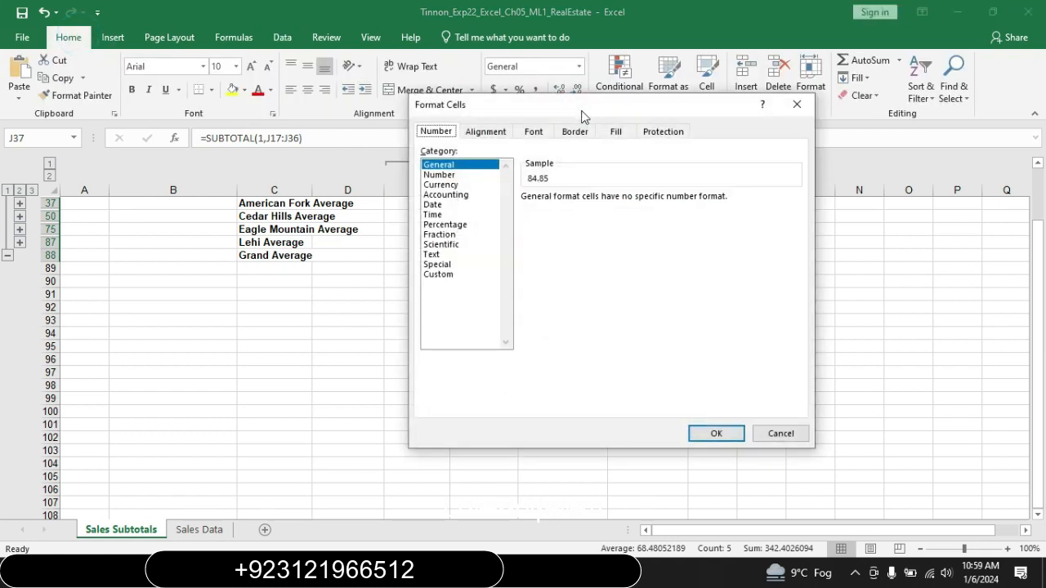
click(463, 175)
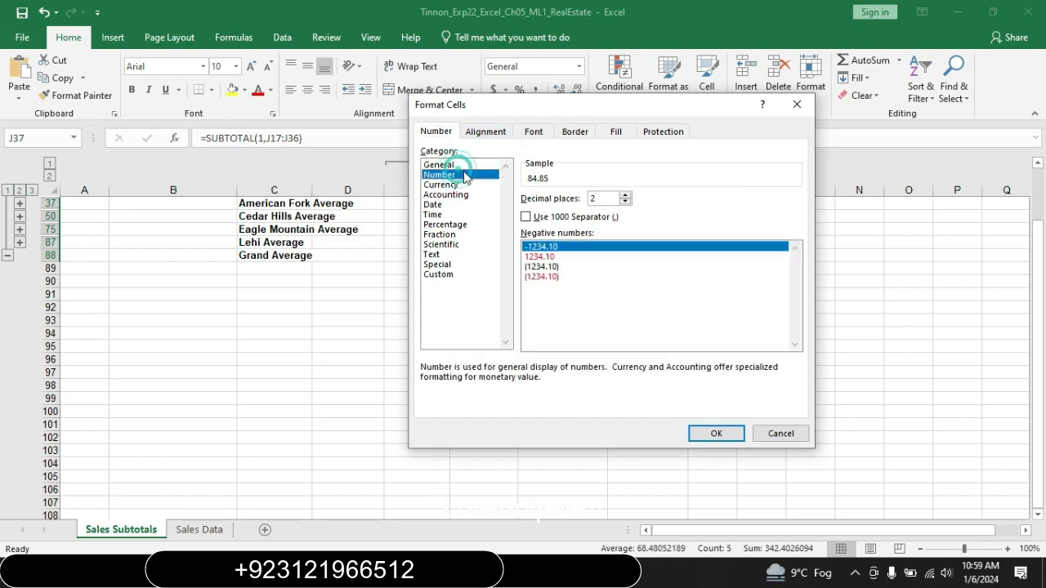
key(Return)
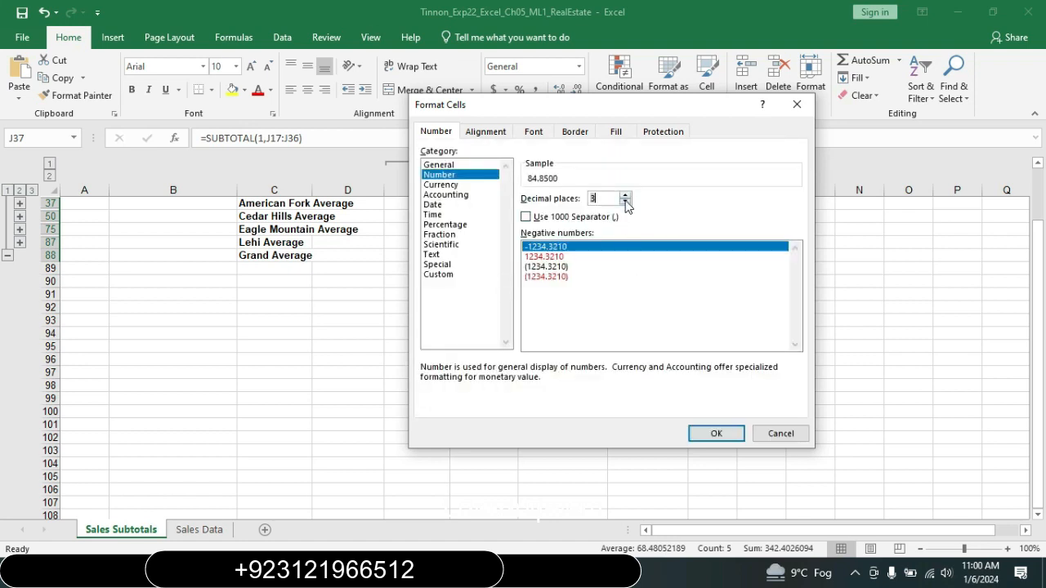
click(625, 203)
click(625, 204)
click(625, 204)
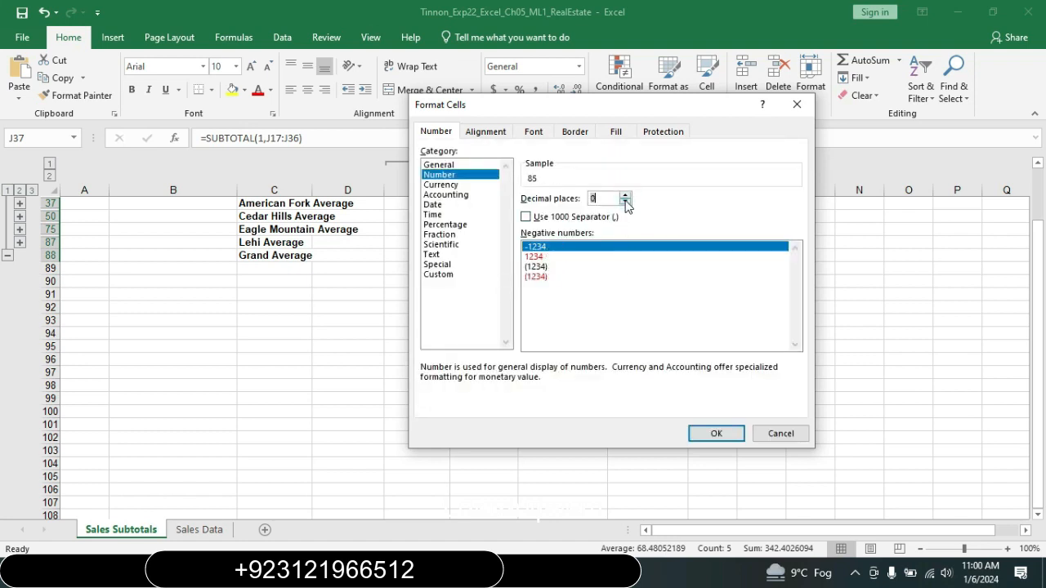
click(715, 433)
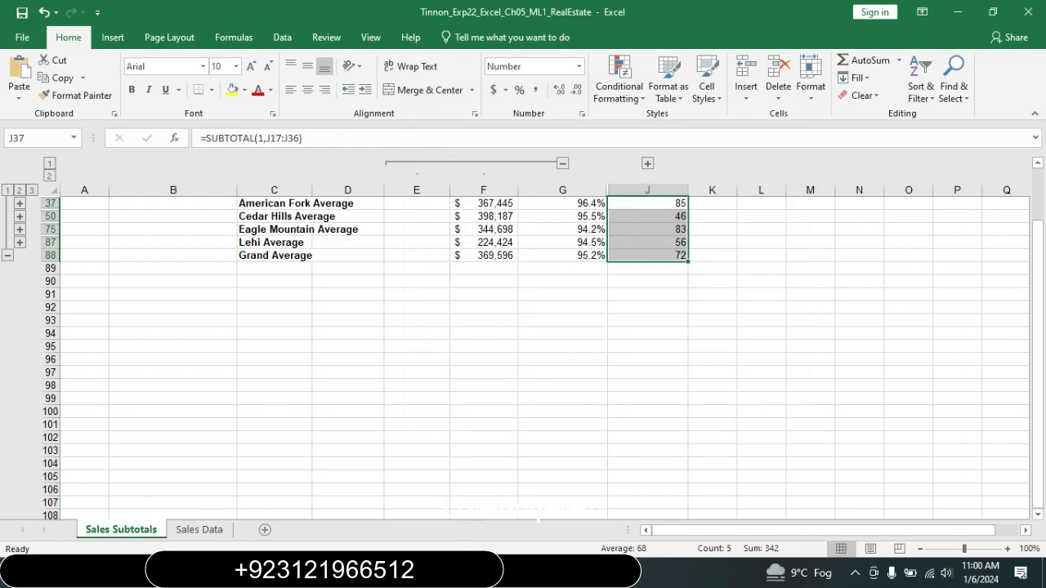
Step: Review the wrap text and print area instructions in Word's step 5, selecting them, and return to Excel
click(472, 572)
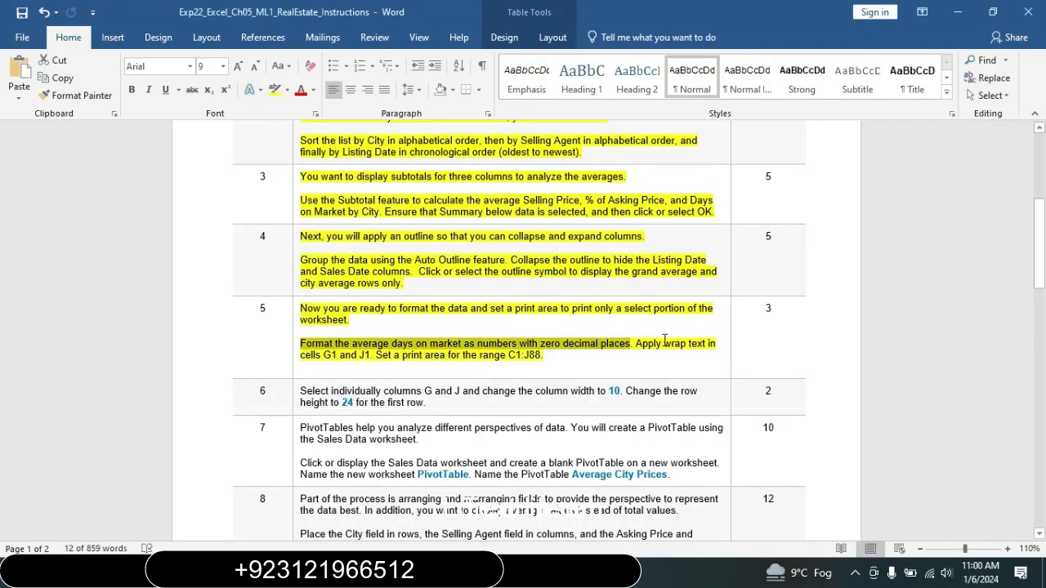
drag(653, 344, 549, 356)
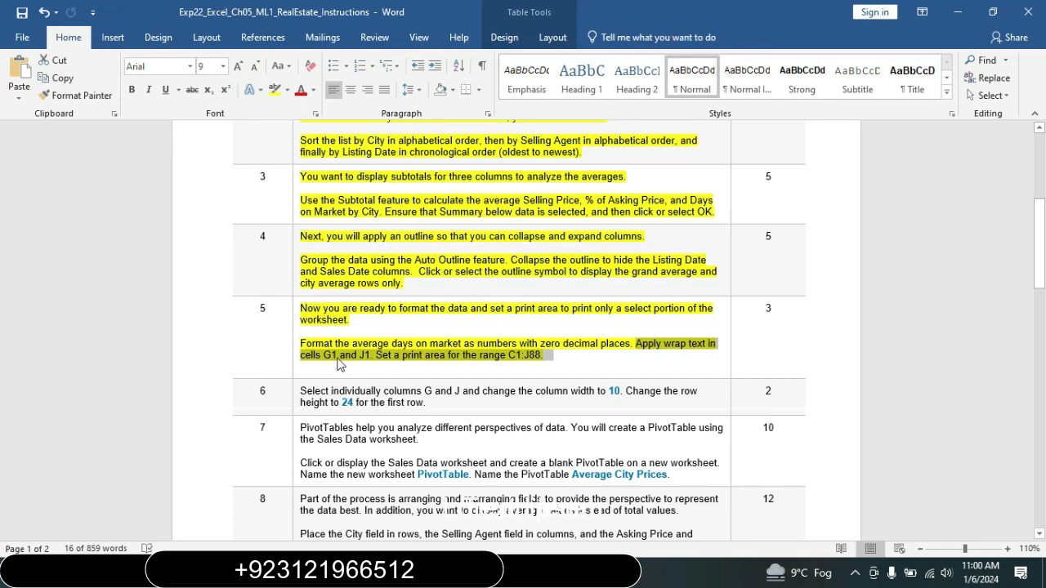
click(508, 572)
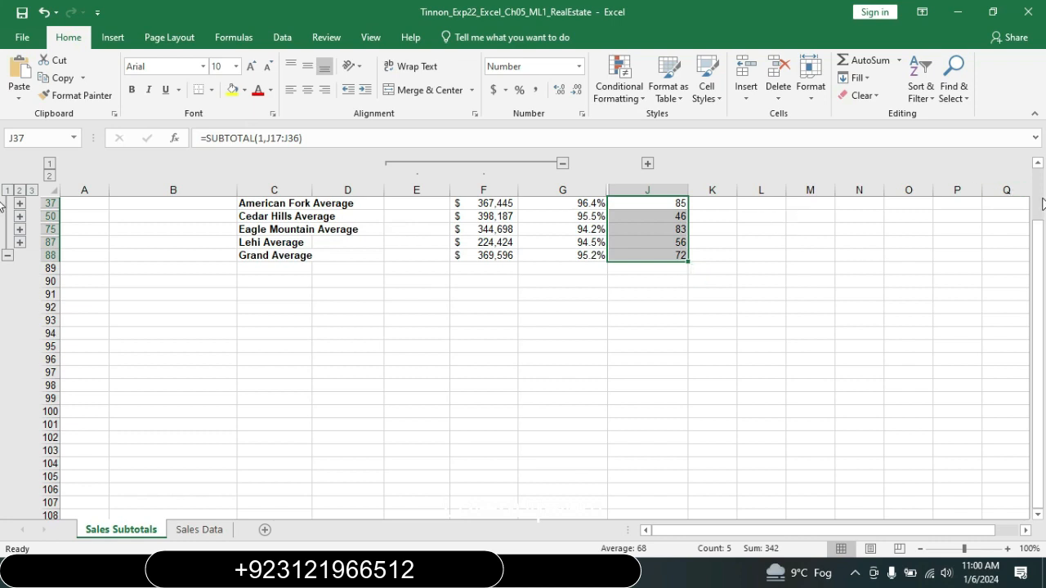
Step: Apply Wrap Text to the % of Asking Price heading in cell G1 of the Sales Subtotals sheet
drag(1038, 203, 1038, 185)
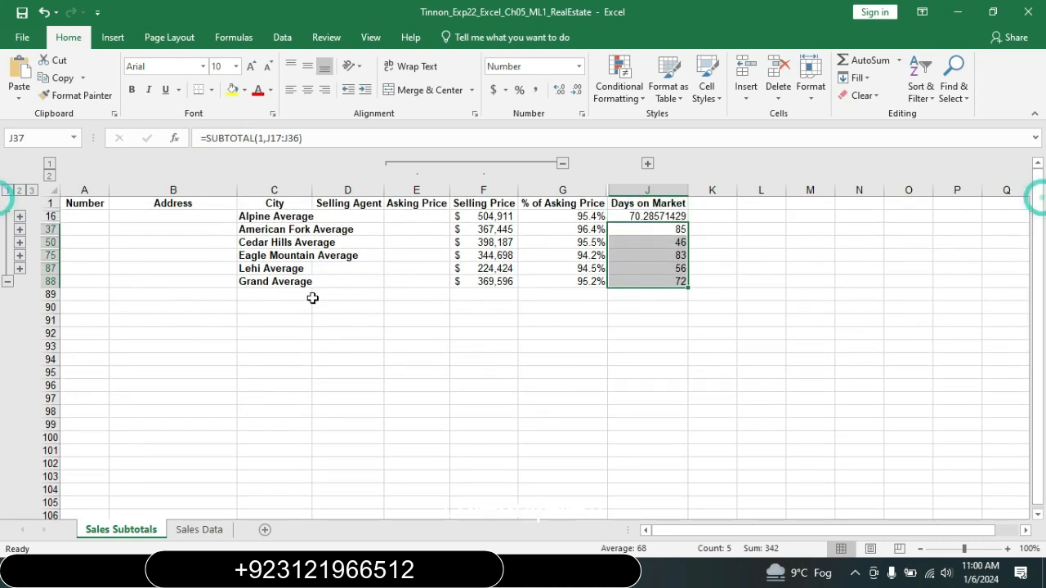
click(38, 137)
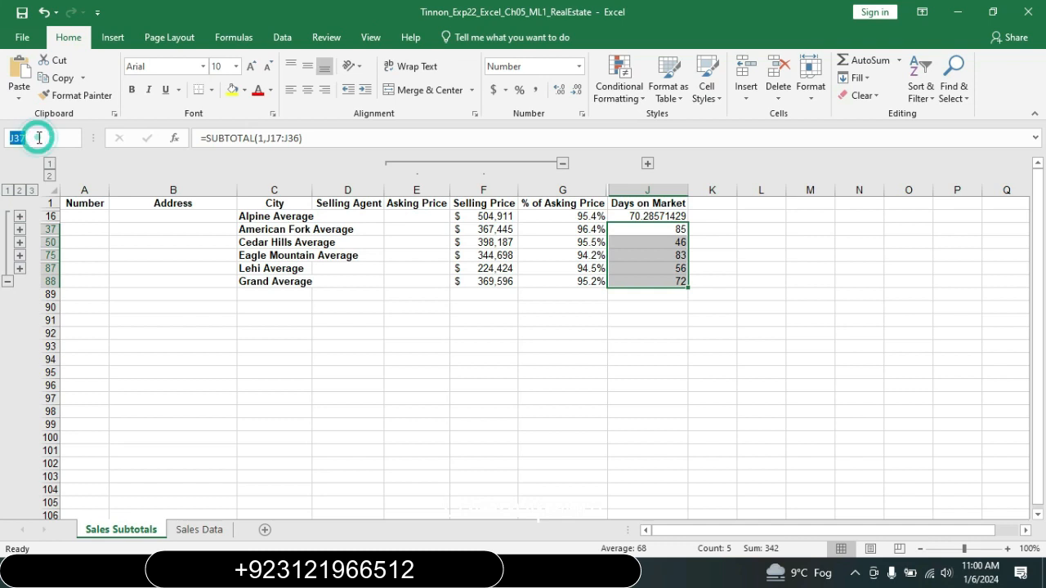
text(g1)
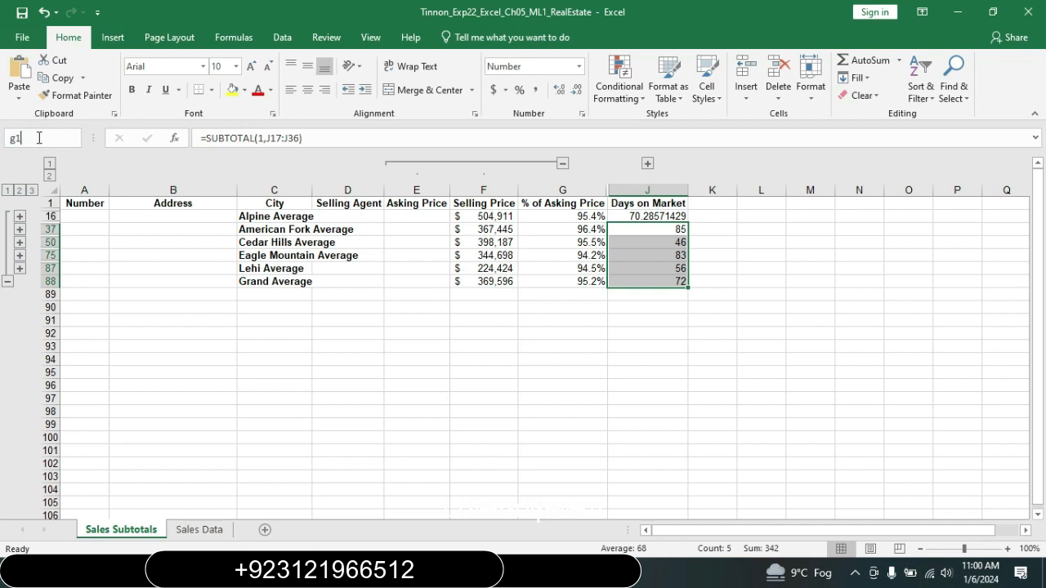
click(39, 138)
text(g1)
key(Return)
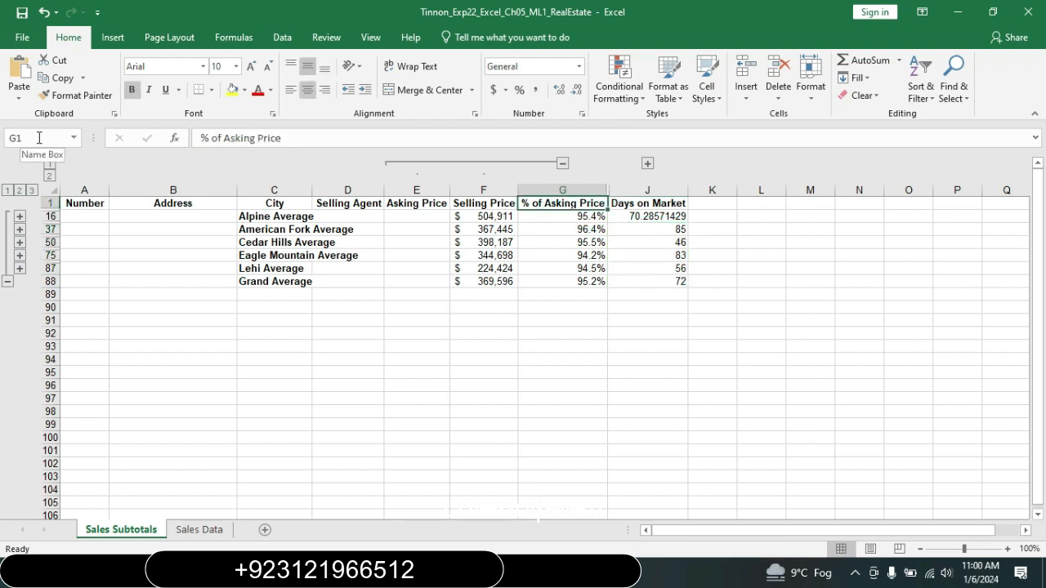
click(411, 66)
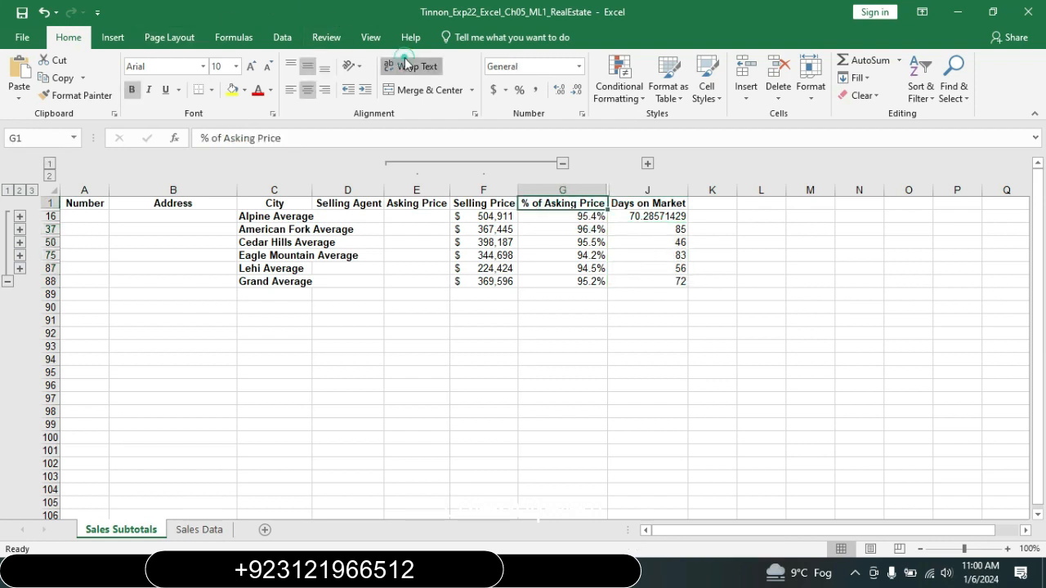
Step: Apply Wrap Text to the Days on Market heading in cell J1
click(38, 138)
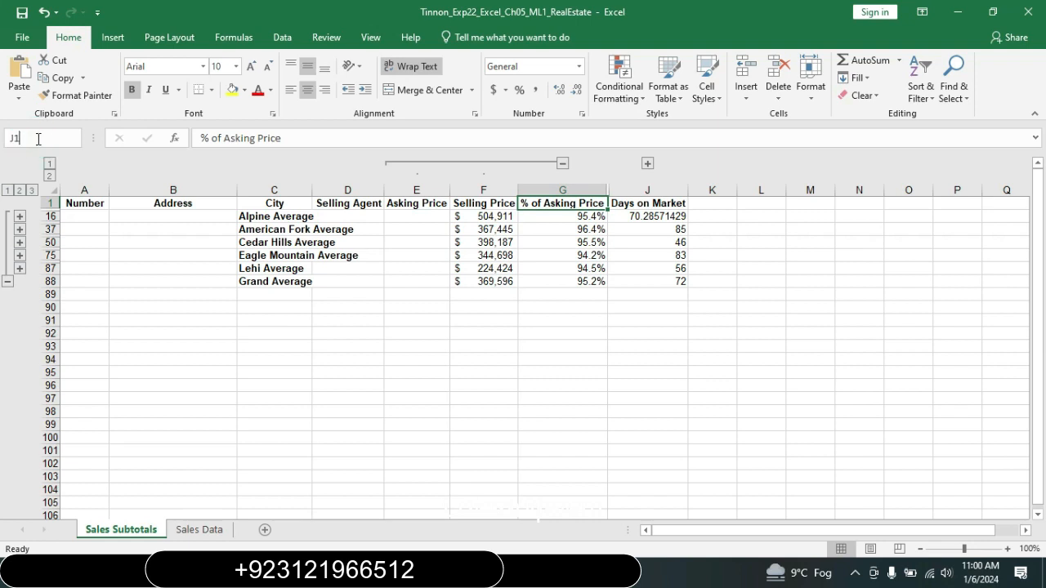
text(J1)
key(Return)
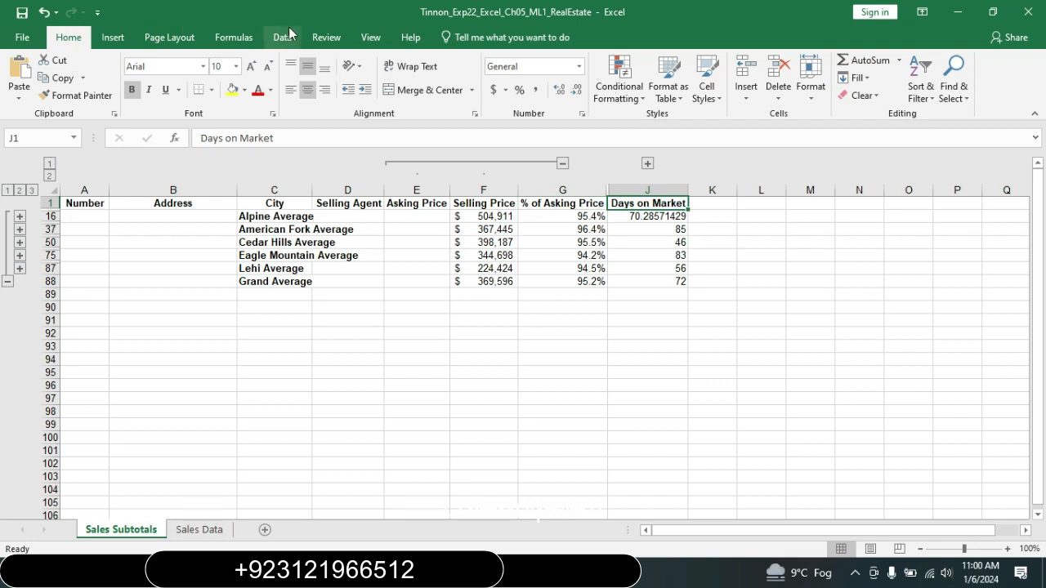
click(404, 69)
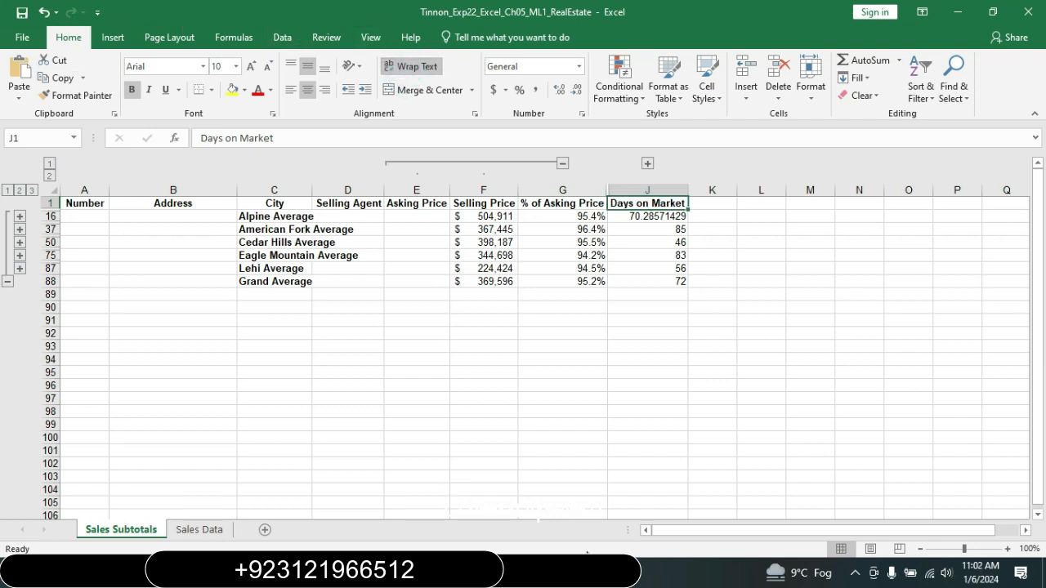
Step: Switch to Word and copy the print area range C1:J88 from the step 5 instructions
key(alt+Tab)
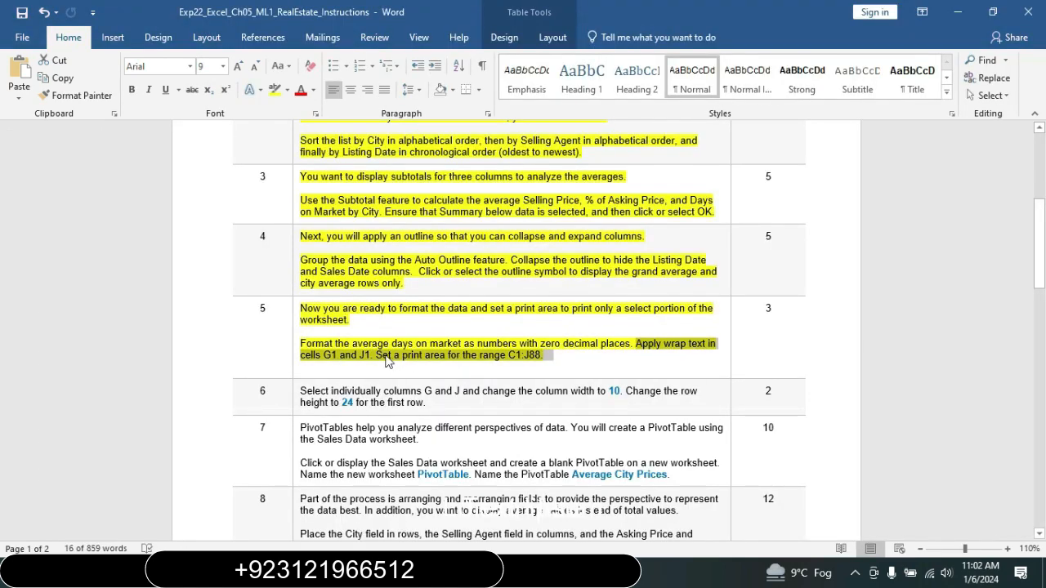
drag(385, 358, 498, 369)
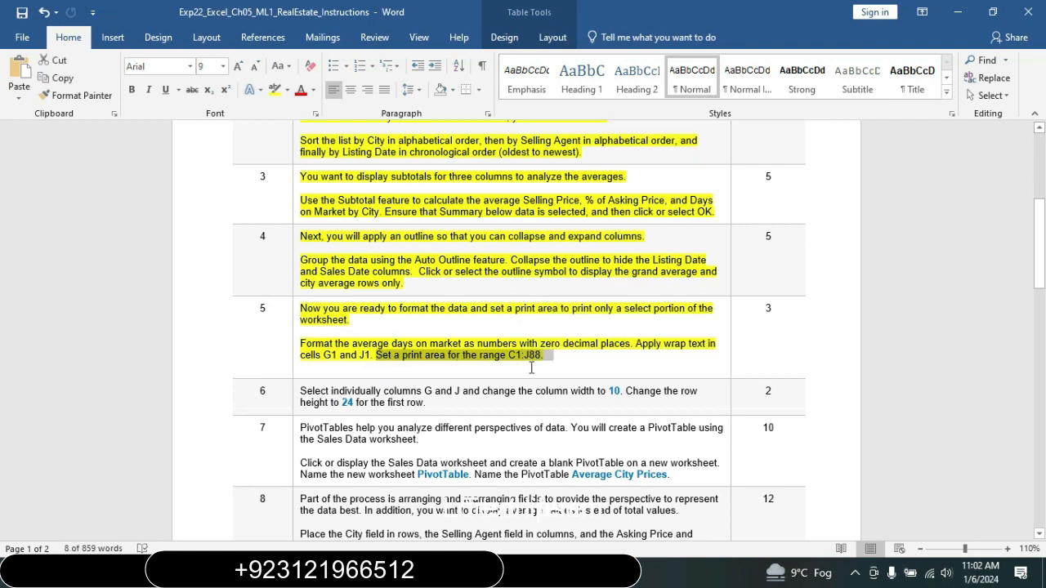
click(491, 368)
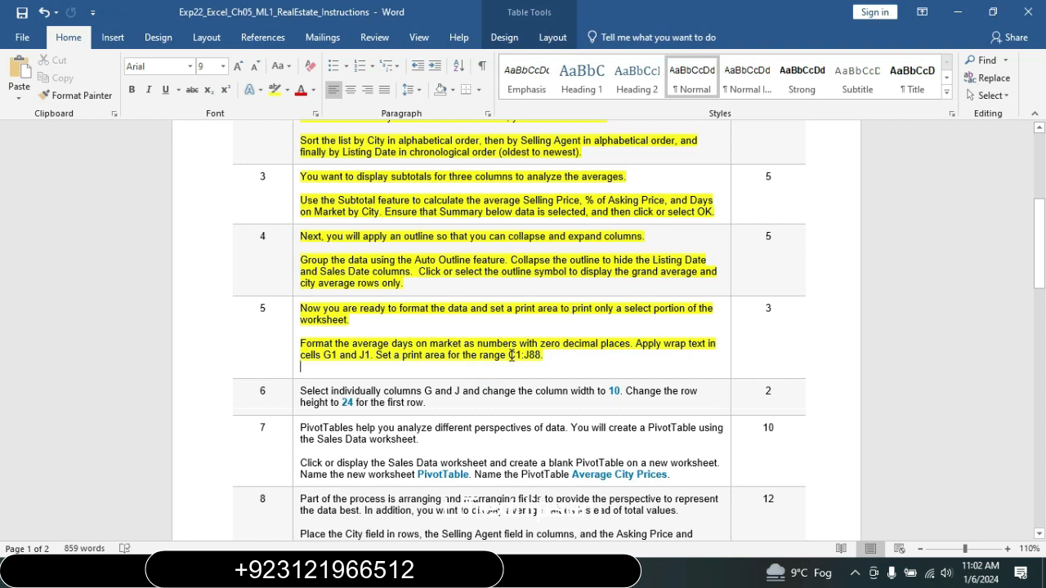
drag(509, 355, 536, 359)
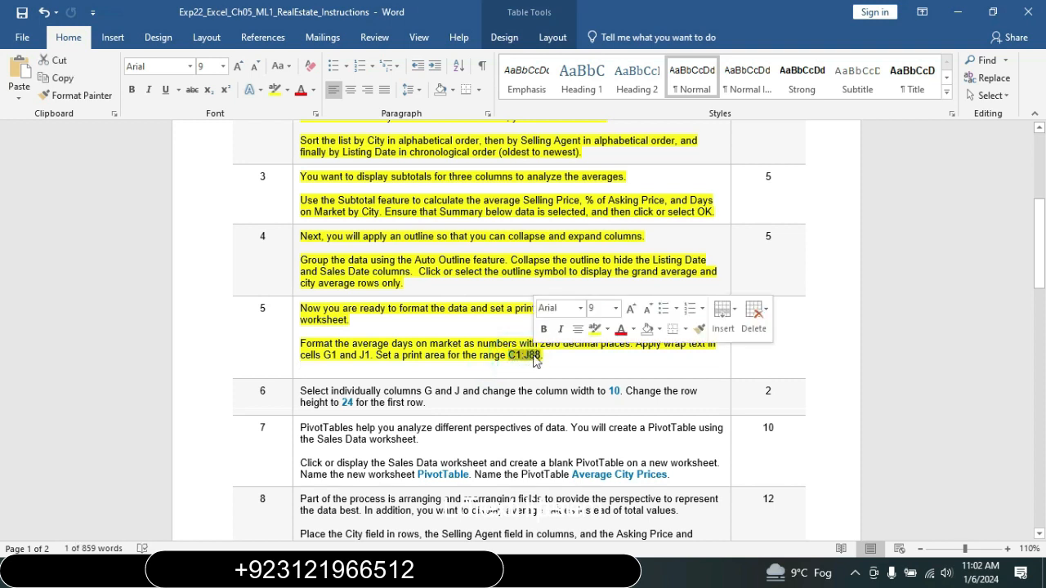
key(ctrl+c)
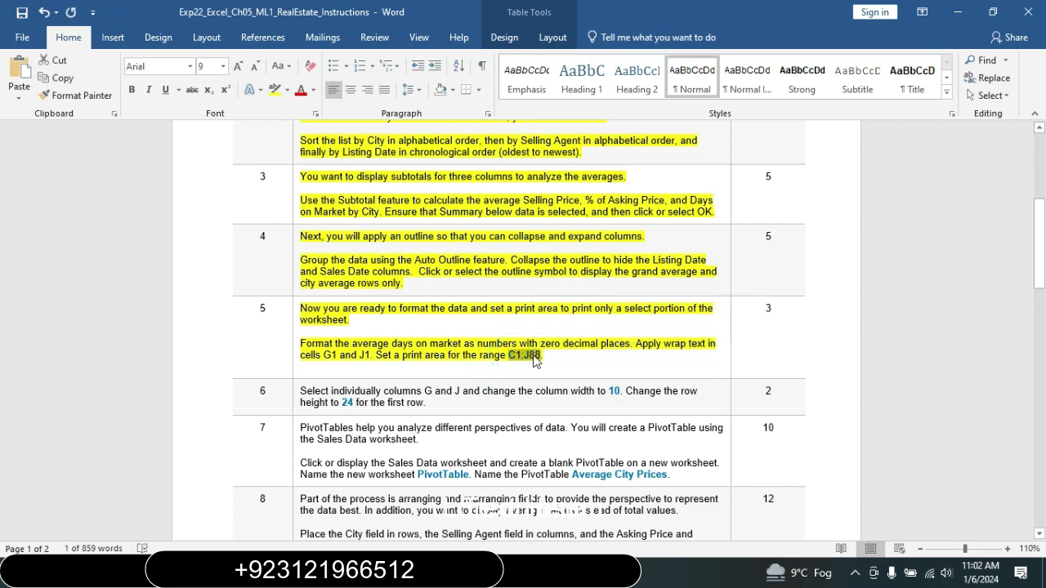
Step: Switch to Excel, set the Sales Subtotals sheet's print area to C1:J88, and return to the Word instructions
key(alt+Tab)
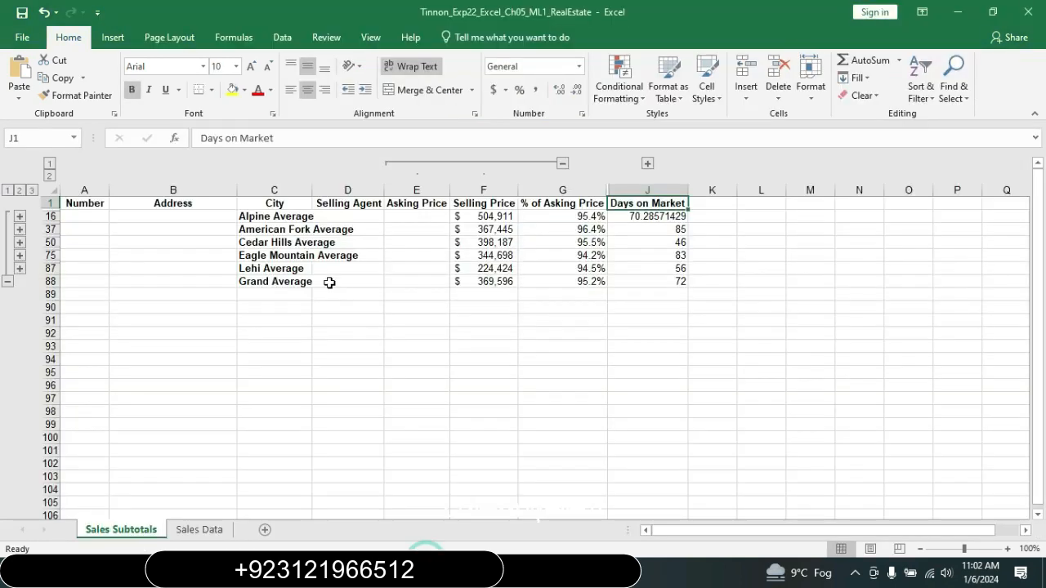
click(172, 37)
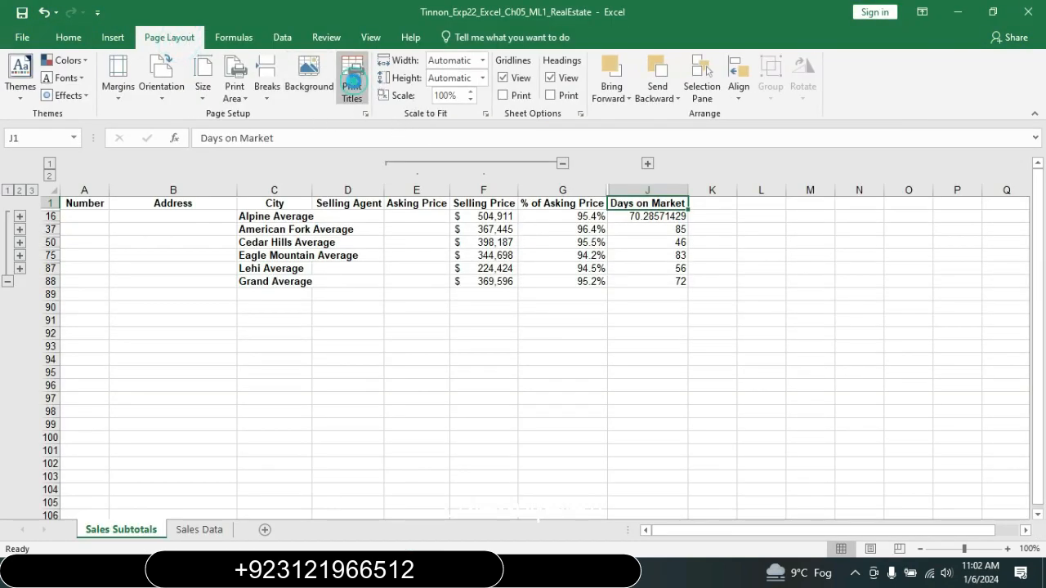
click(353, 82)
click(495, 156)
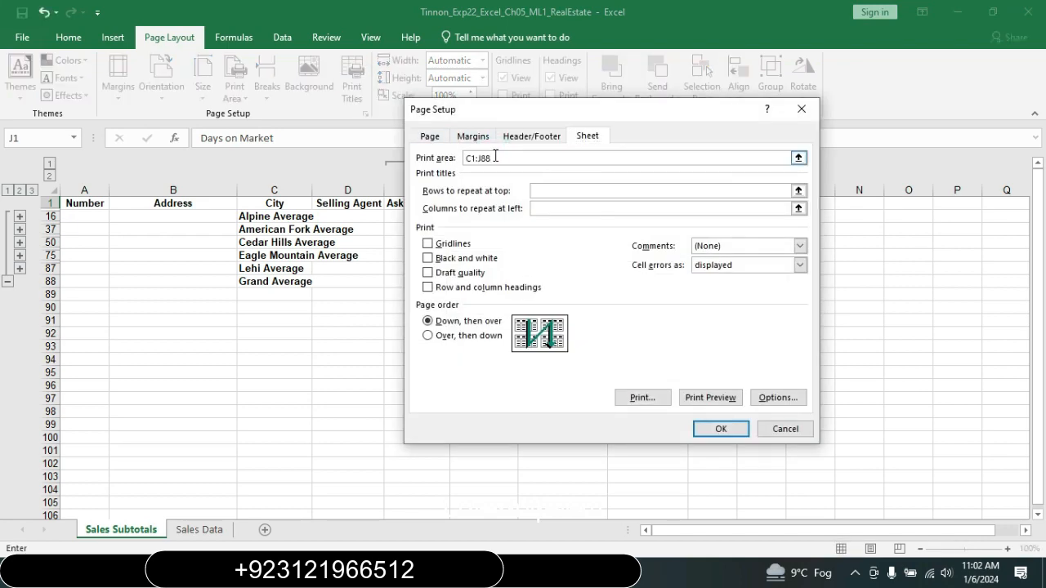
click(718, 430)
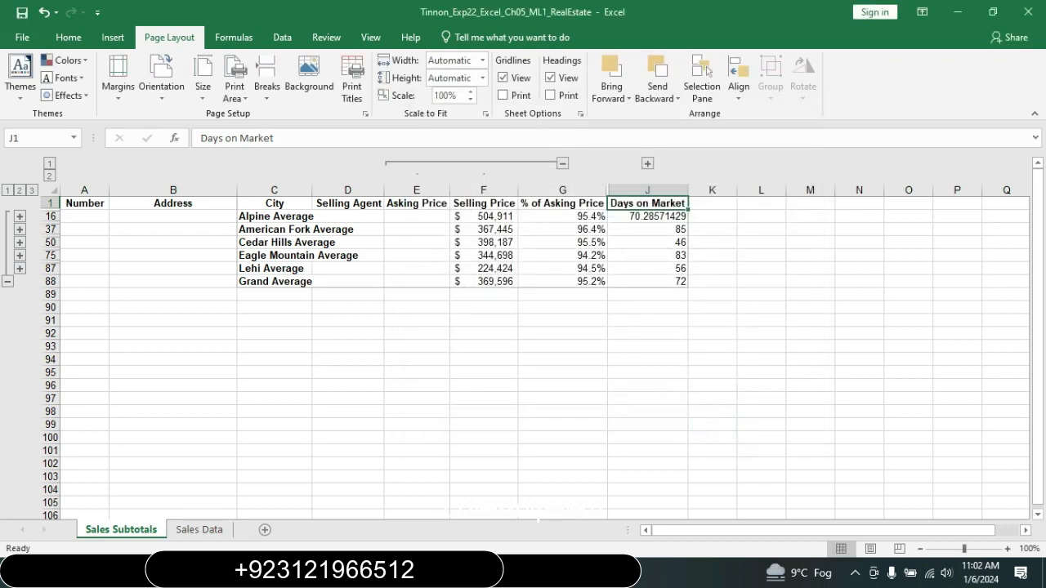
key(alt+Tab)
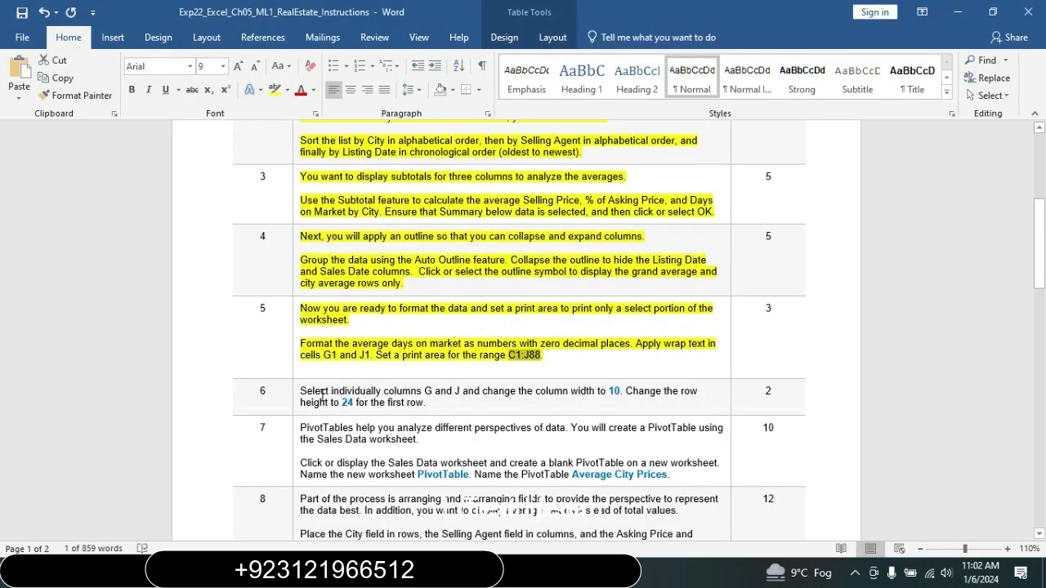
Step: Highlight the step 6 instructions in yellow and select their text for reading
click(296, 396)
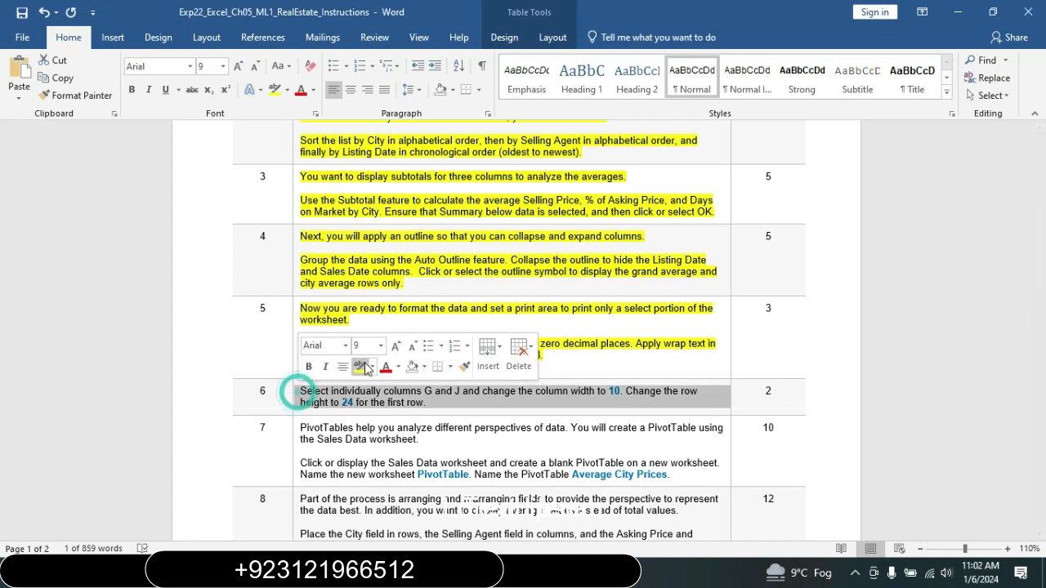
click(343, 366)
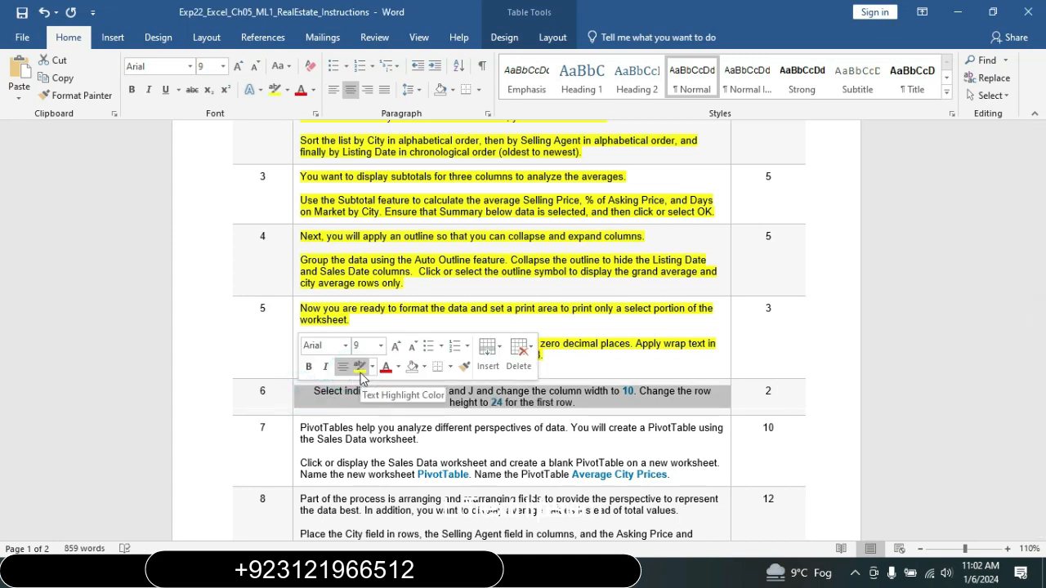
click(358, 367)
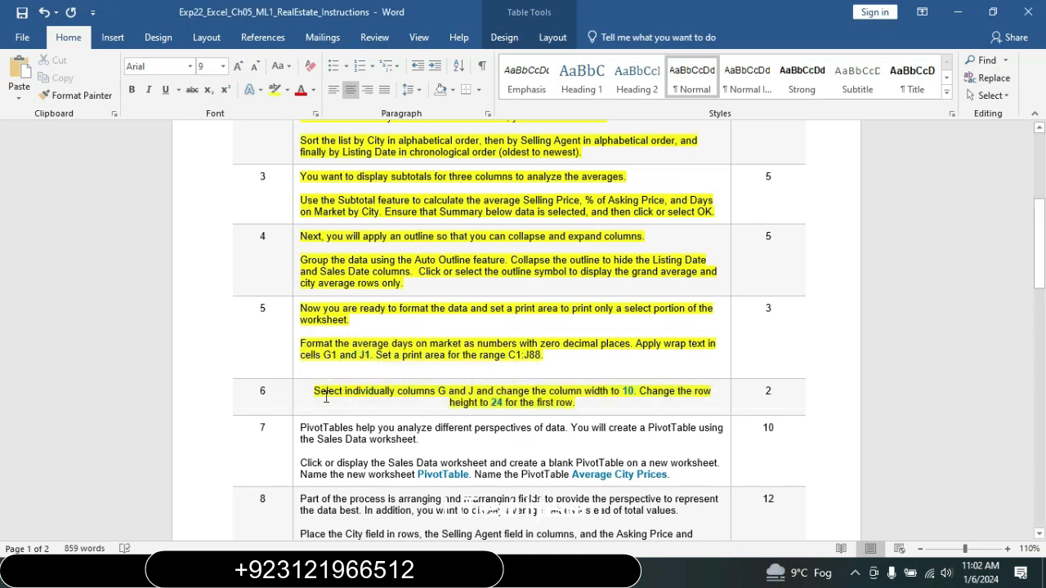
drag(316, 392, 580, 404)
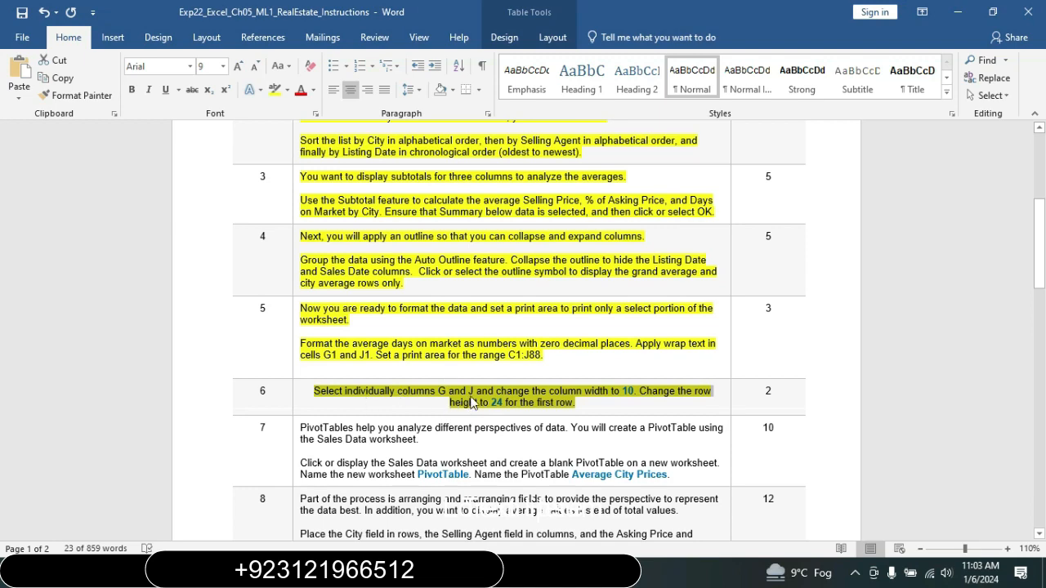
Step: Switch to Excel and set the width of column G on the Sales Subtotals sheet to 10
click(352, 571)
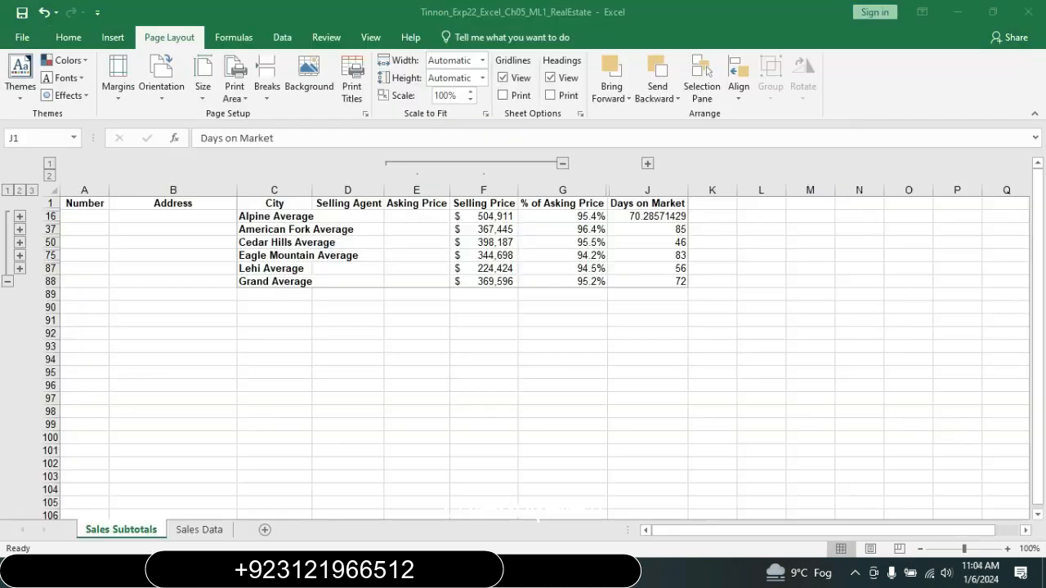
click(543, 202)
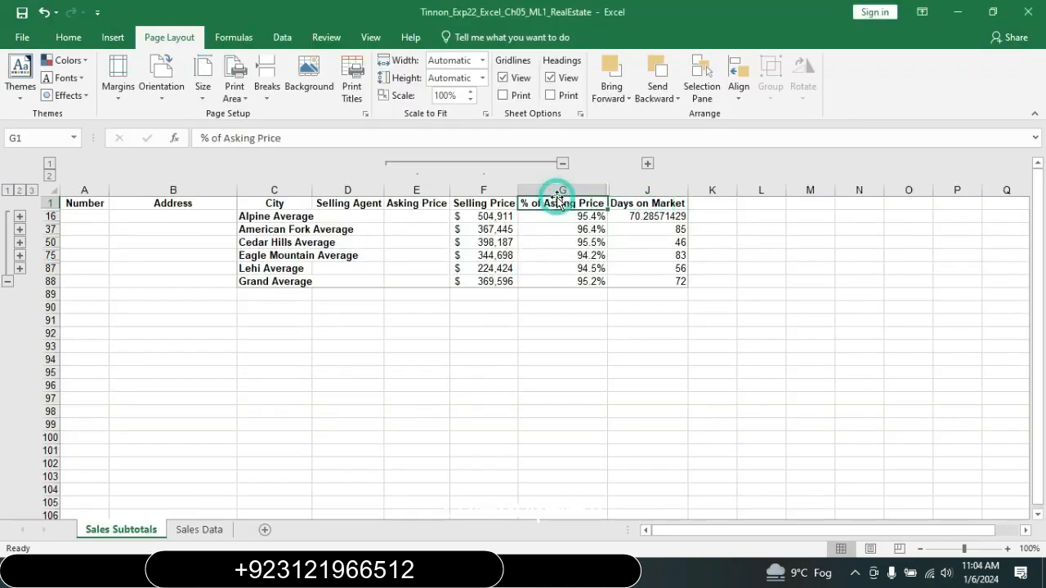
click(559, 191)
right_click(559, 190)
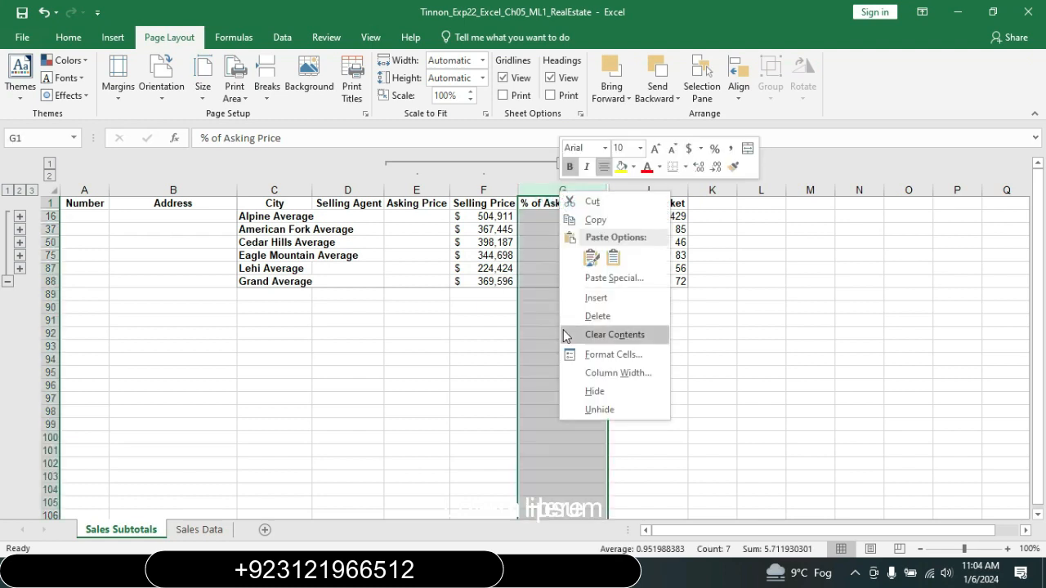
click(611, 380)
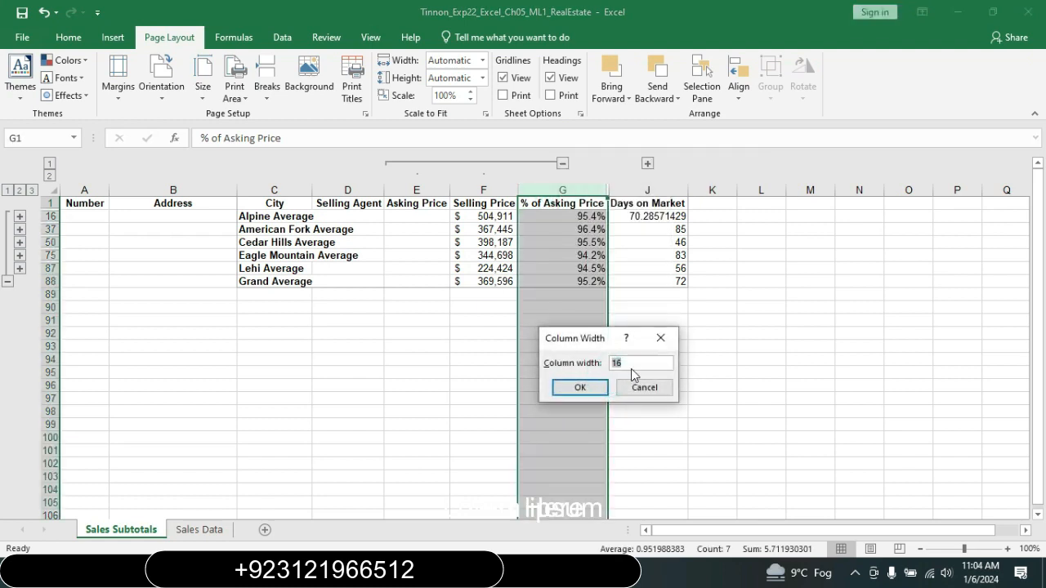
click(633, 364)
click(591, 387)
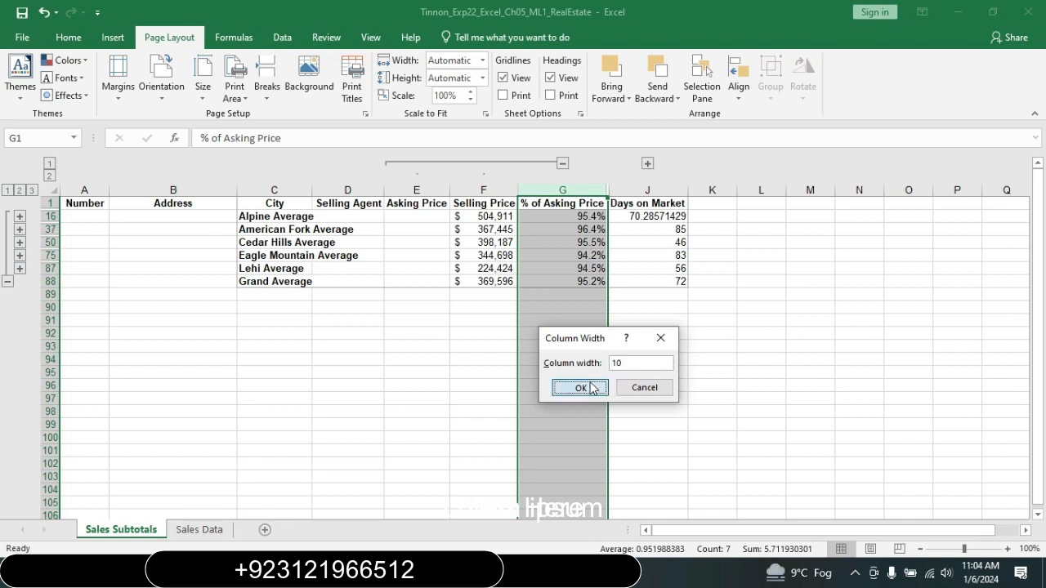
Step: Check the step 6 instructions in Word, return to Excel, and set the width of column J to 10
key(alt+Tab)
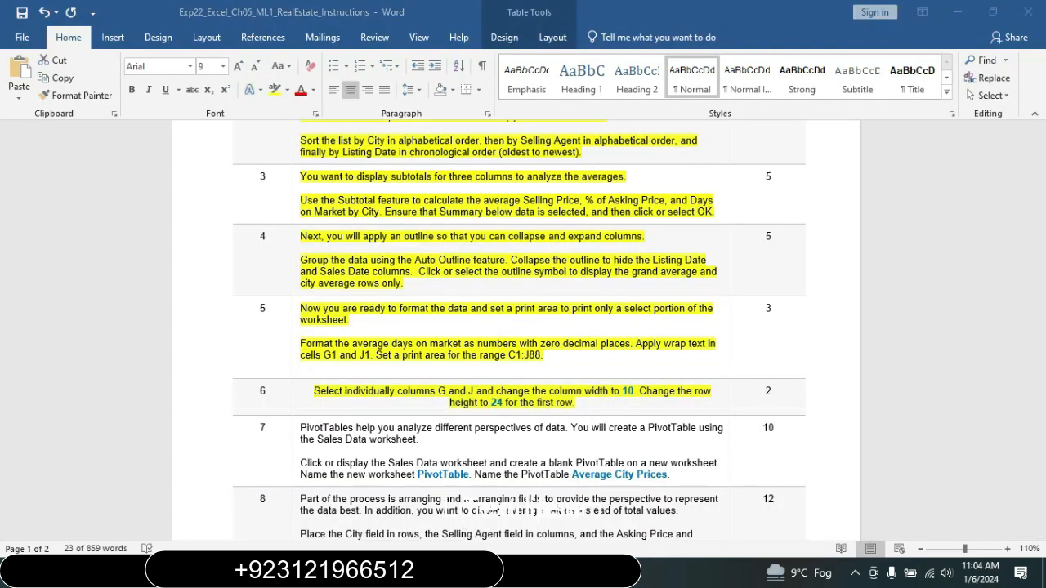
key(alt+Tab)
click(621, 194)
right_click(621, 194)
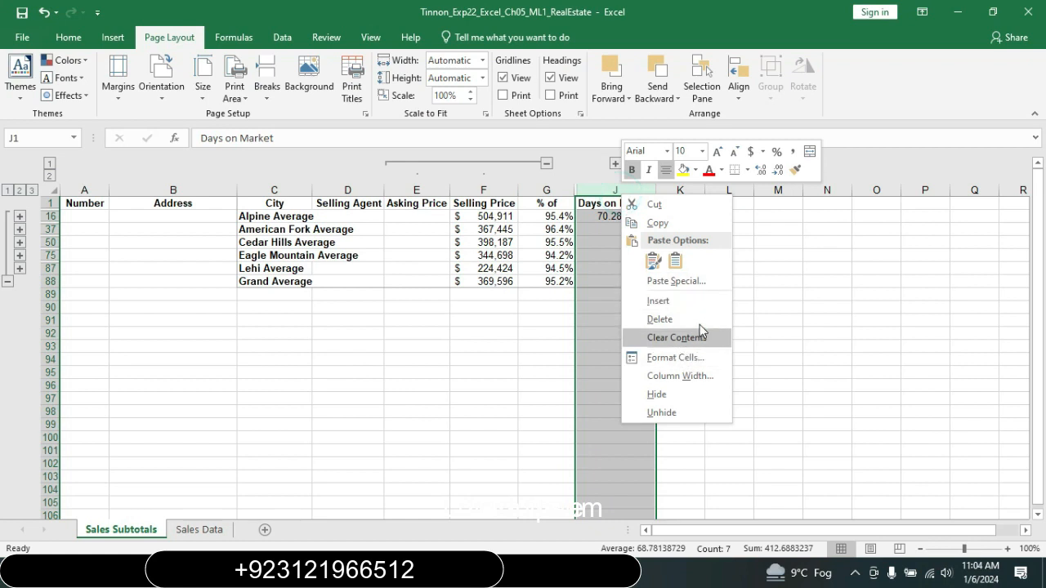
click(683, 376)
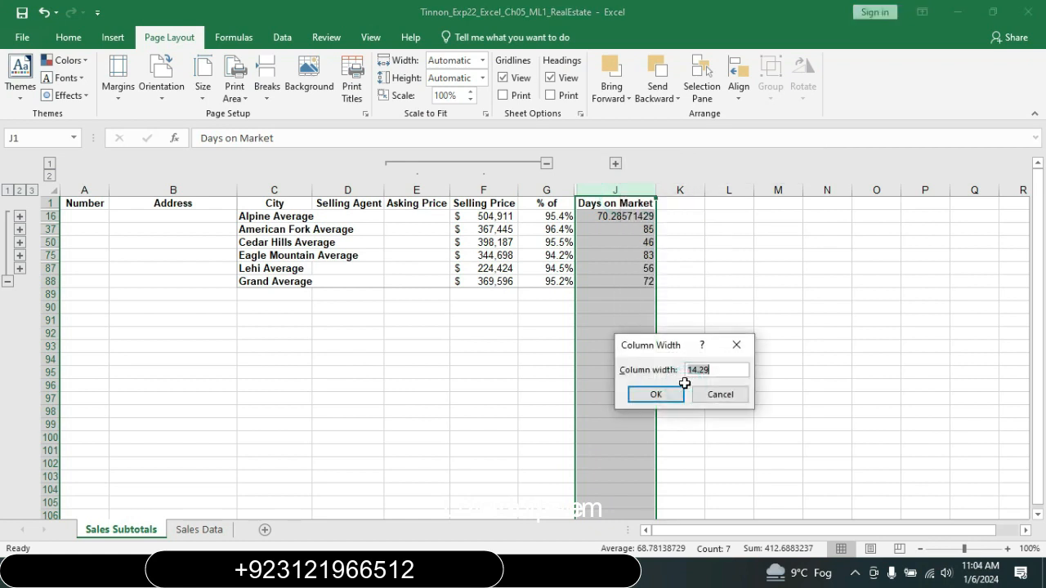
text(10)
click(659, 393)
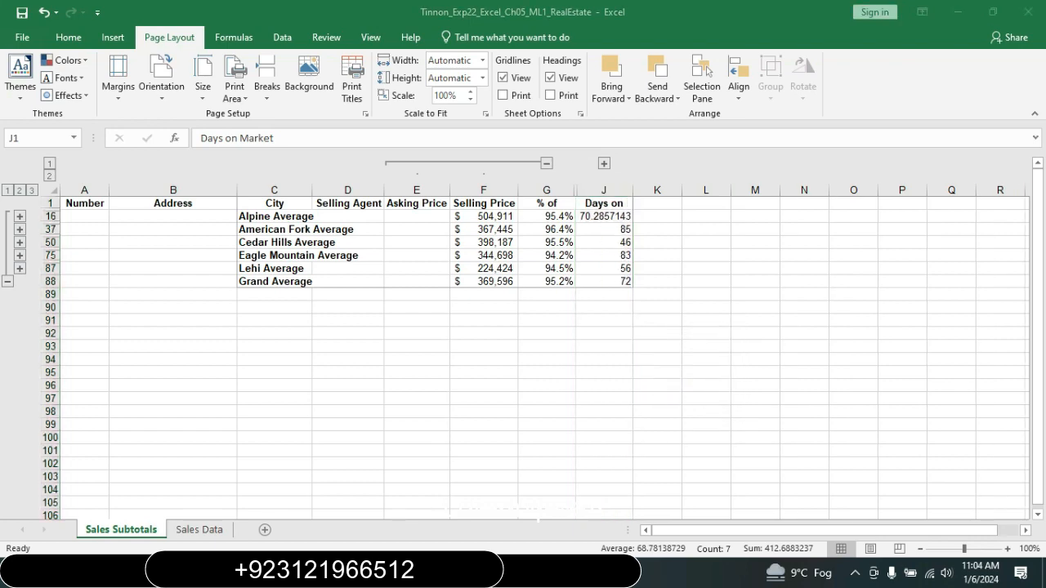
Step: Switch to Word and select the row height instruction in step 6
key(alt+Tab)
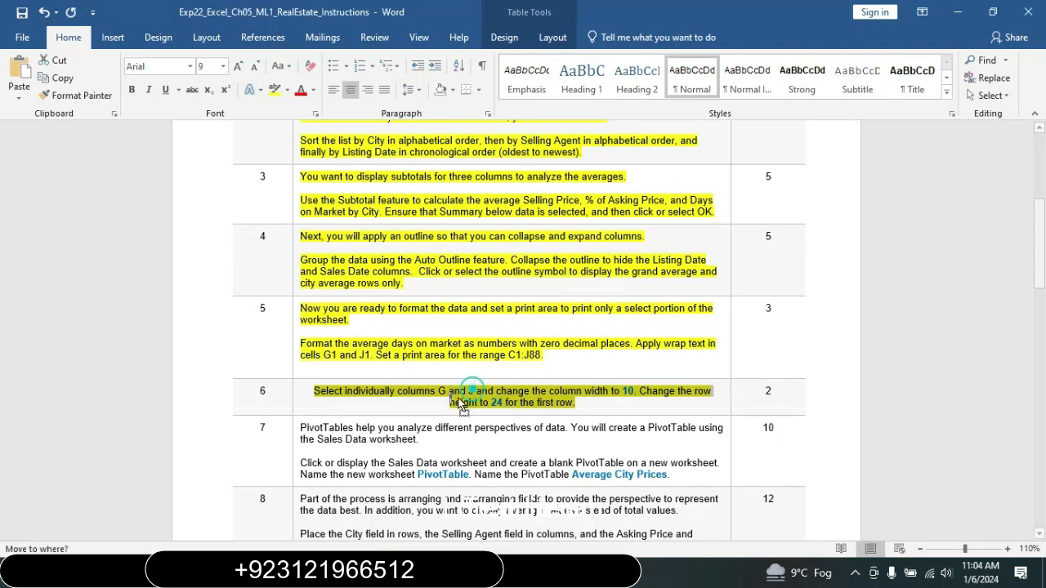
click(470, 395)
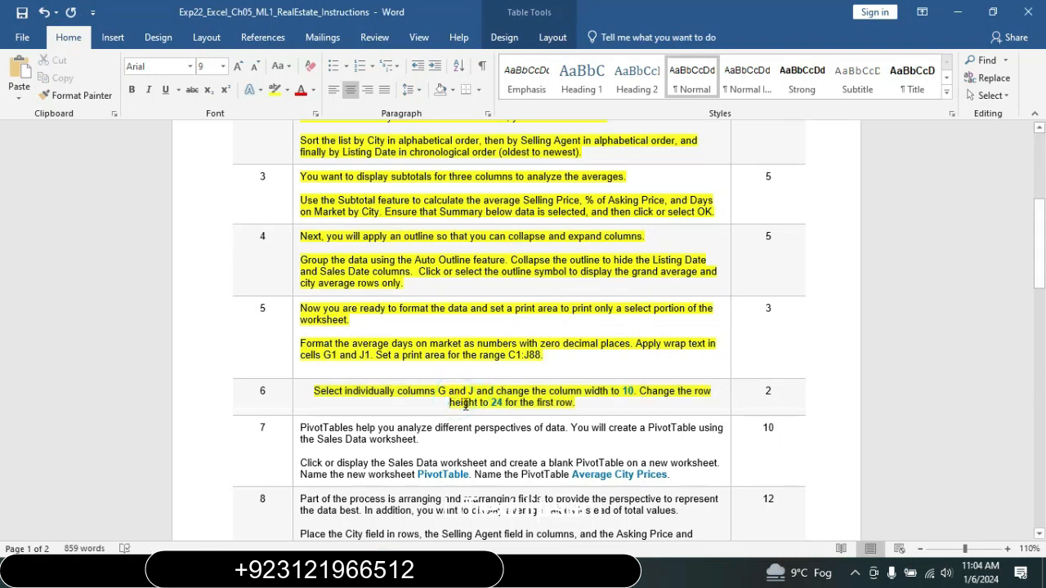
drag(465, 403, 576, 403)
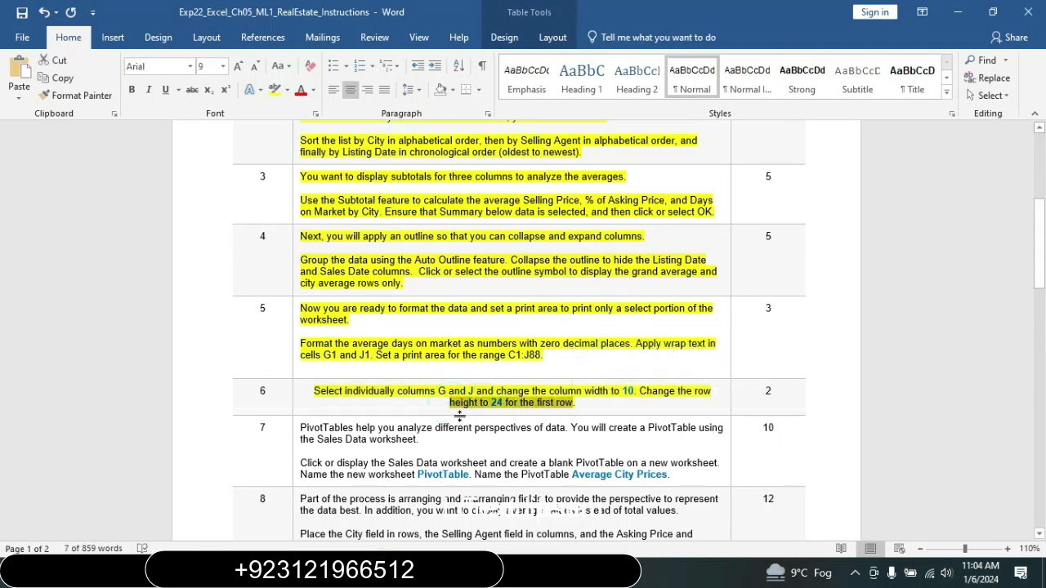
Step: Switch to Excel, set the height of row 1 on the Sales Subtotals sheet to 24, and return to the Word instructions
key(alt+Tab)
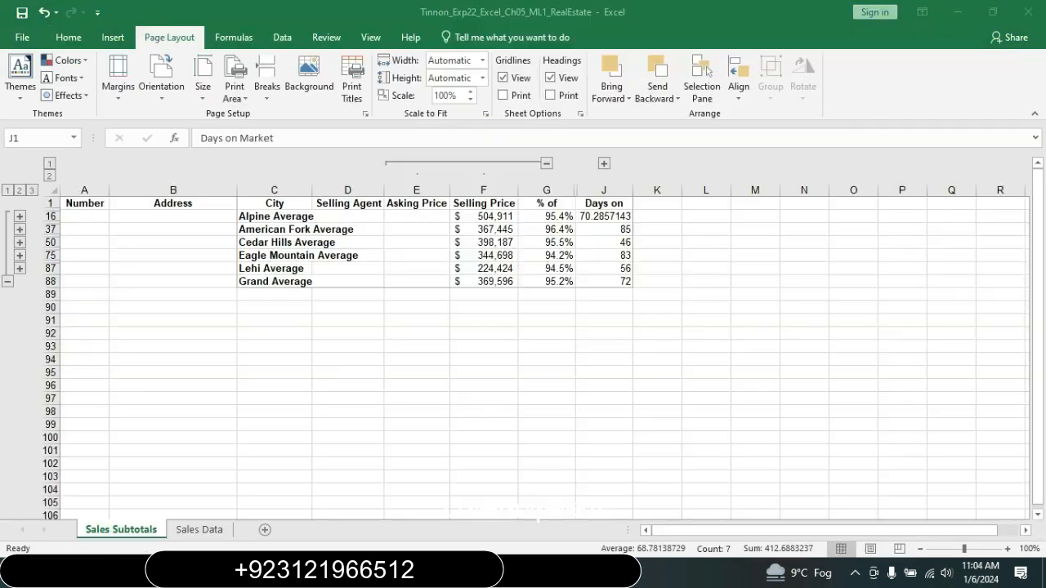
click(50, 204)
right_click(51, 205)
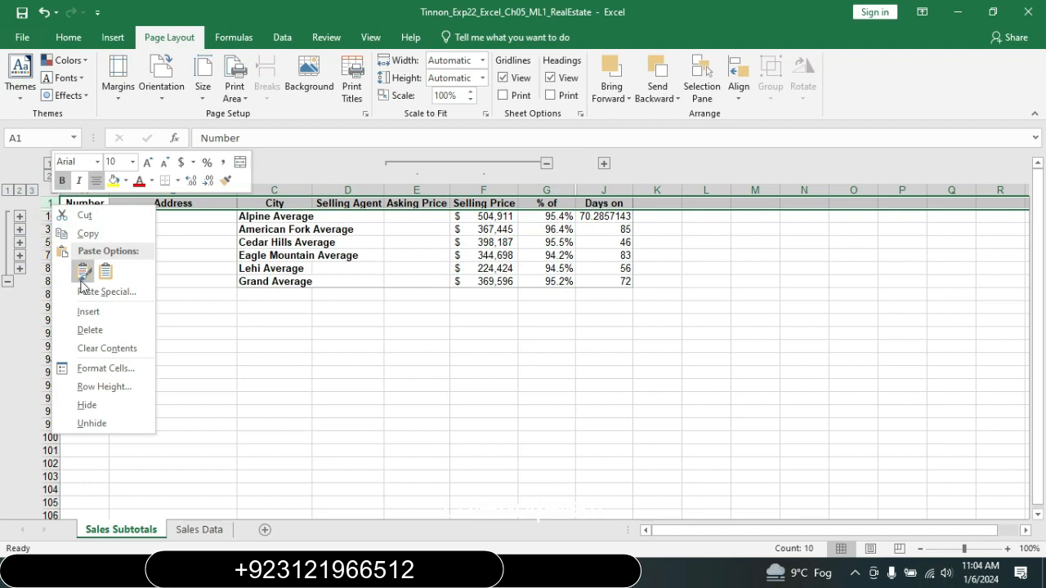
click(119, 393)
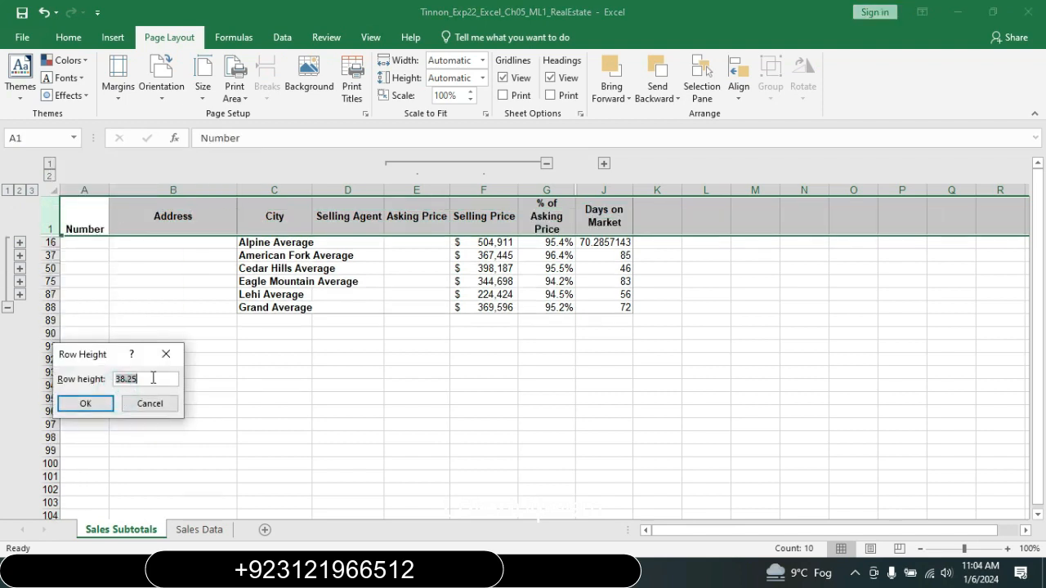
text(24)
click(85, 404)
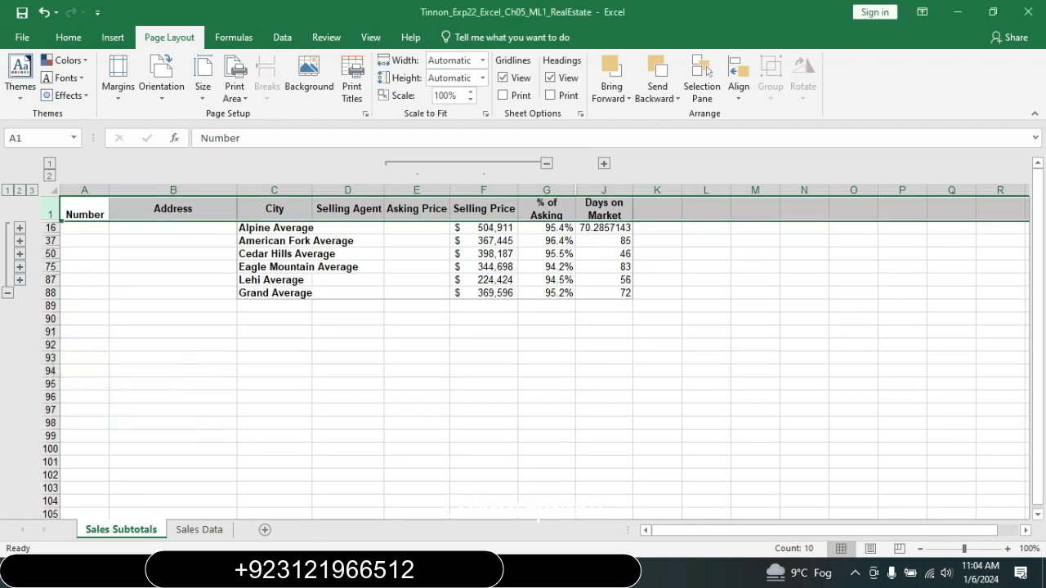
key(alt+Tab)
drag(1040, 279, 1036, 229)
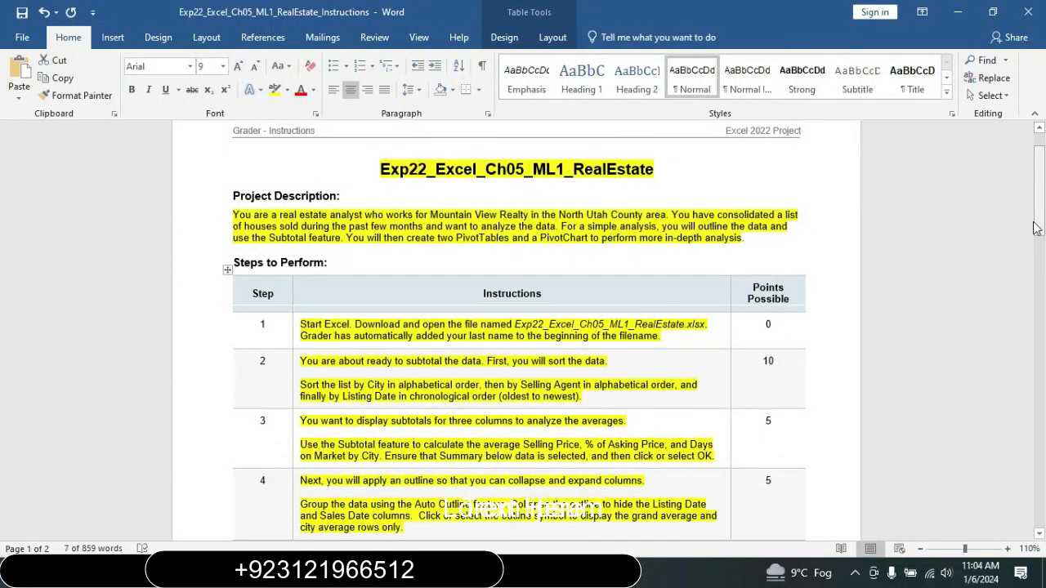